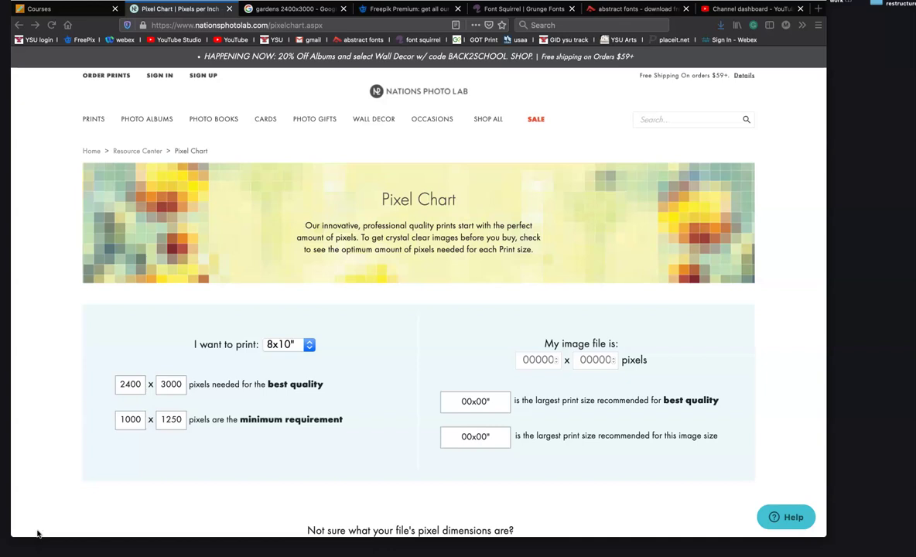
Go from the Freepik Premium page to the Freepik home page with its resource search
{"action": "left_click", "coordinate": [414, 10]}
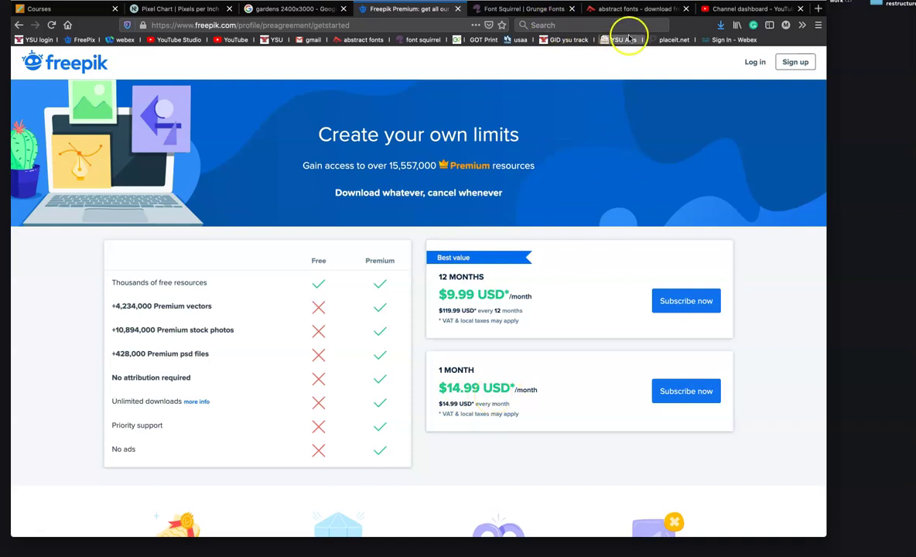
{"action": "left_click", "coordinate": [75, 71]}
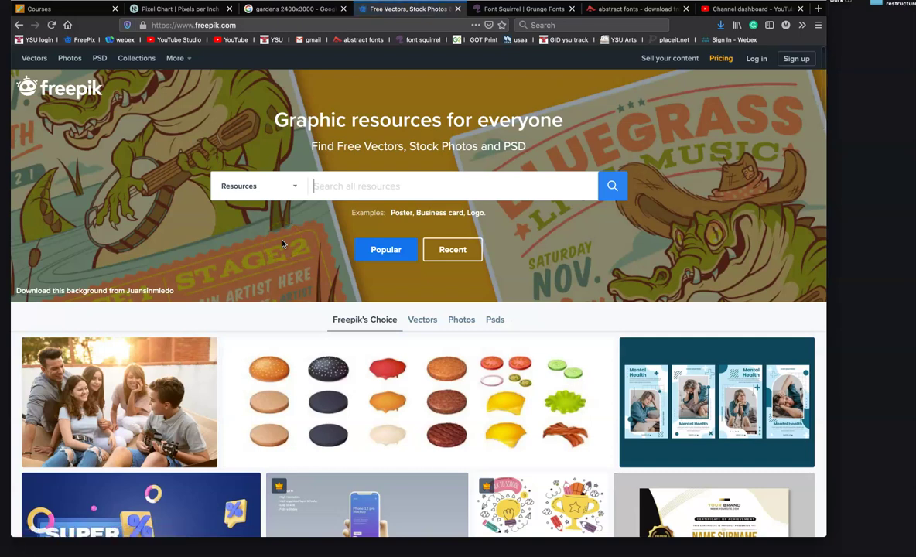
Search Freepik for 'psd mockup of a poster' and browse the poster mockup results
{"action": "left_click", "coordinate": [299, 242]}
{"action": "scroll", "coordinate": [302, 245], "scroll_direction": "down", "scroll_amount": 1}
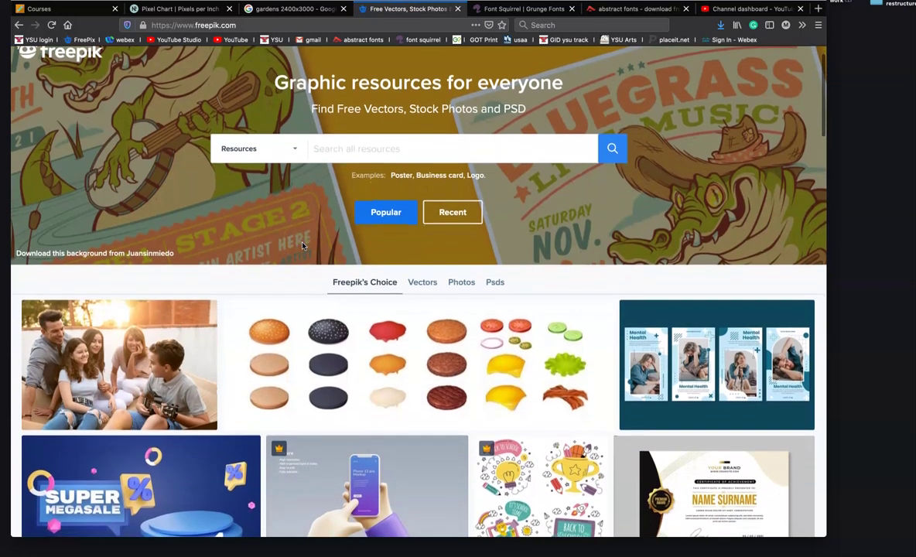
{"action": "left_click", "coordinate": [332, 154]}
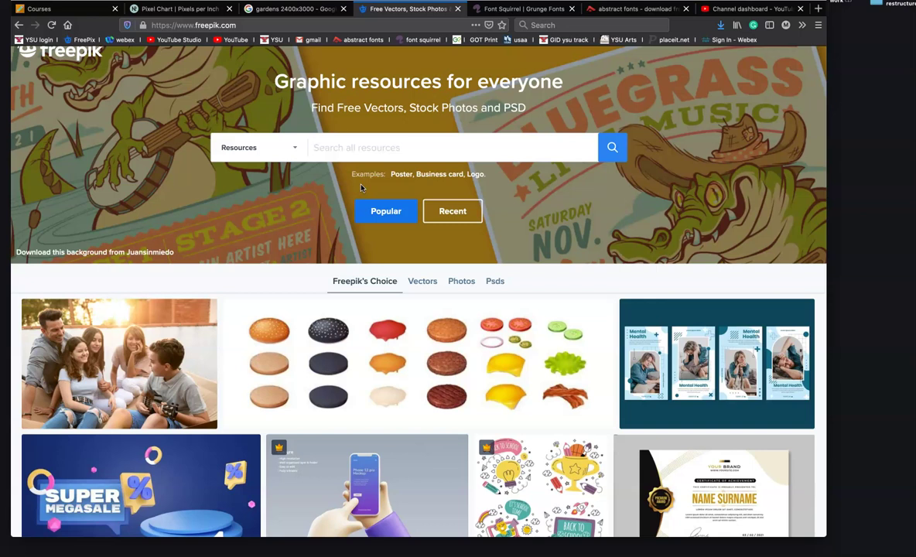
{"action": "type", "text": "psd mockup"}
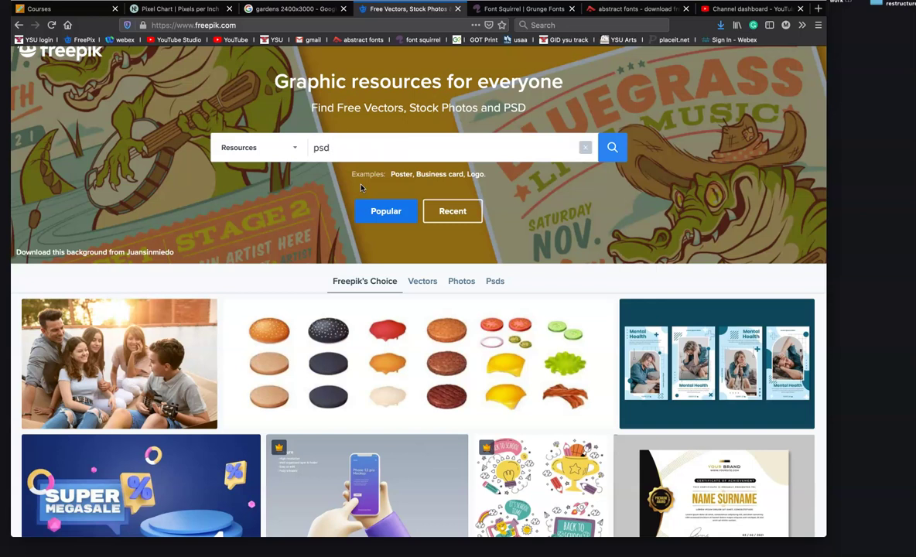
{"action": "type", "text": " of a poster"}
{"action": "key", "text": "Return"}
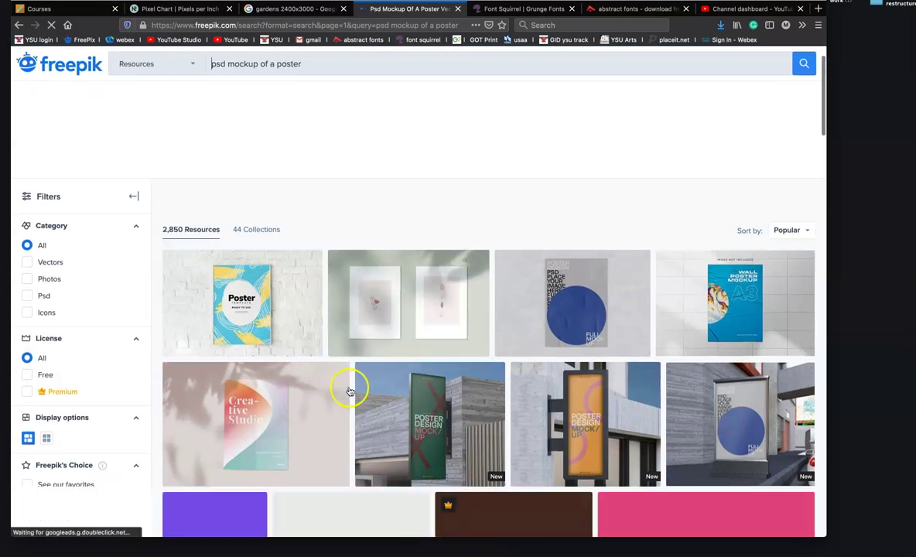
{"action": "scroll", "coordinate": [352, 387], "scroll_direction": "down", "scroll_amount": 3}
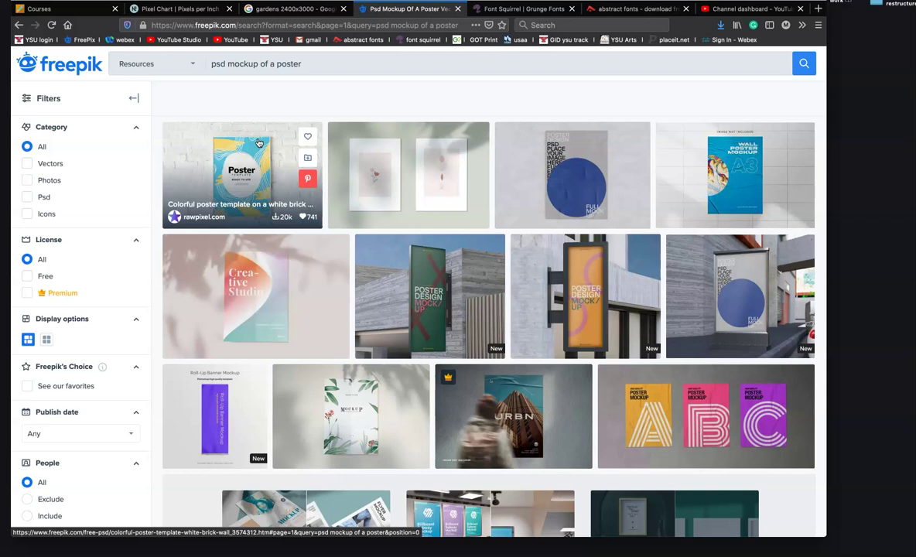
{"action": "left_click", "coordinate": [323, 73]}
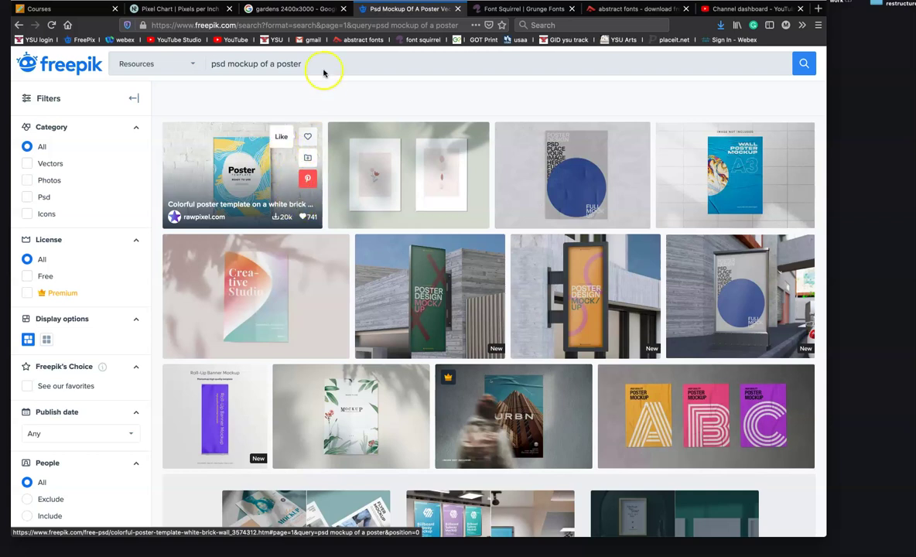
Switch back to the Nations Photo Lab Pixel Chart, where 8x10" needs 2400x3000 pixels
{"action": "left_click", "coordinate": [184, 10]}
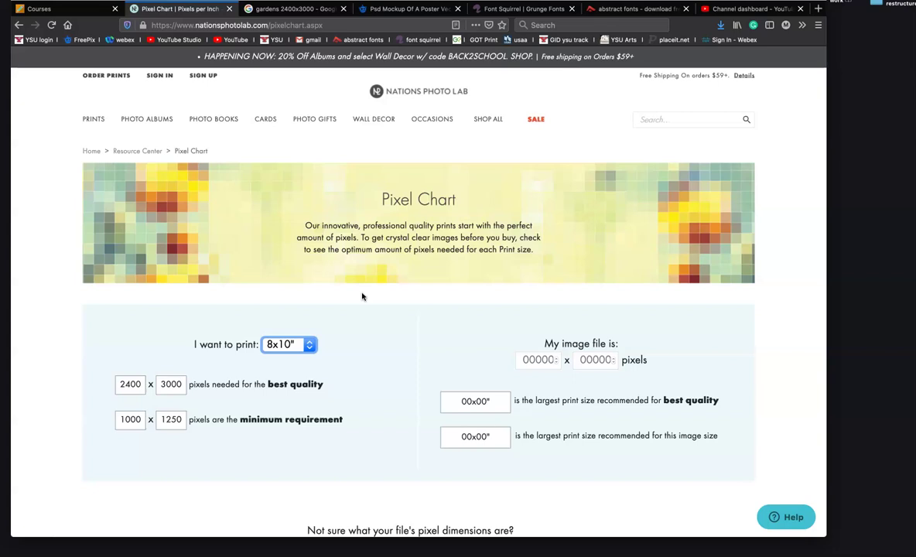
In a new tab, search Google Images for 'garden' and filter to landscape images
{"action": "left_click", "coordinate": [818, 9]}
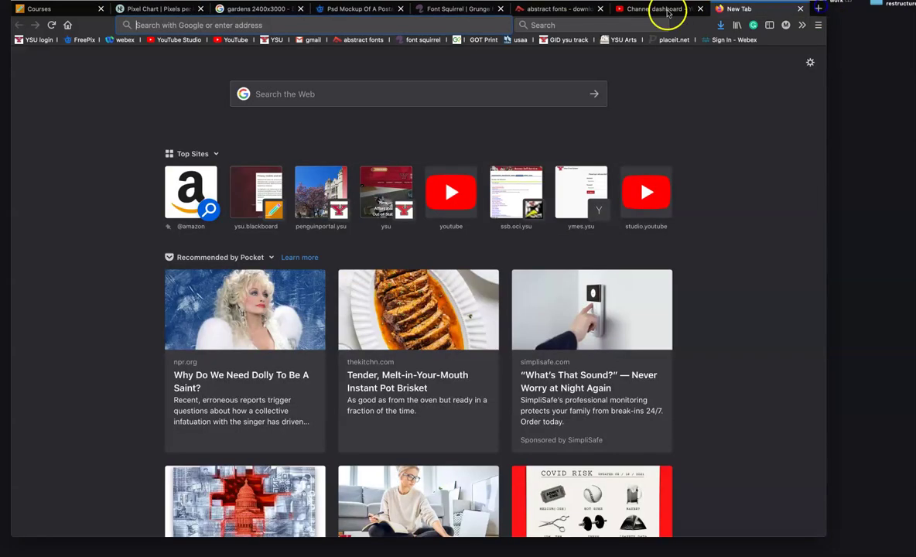
{"action": "type", "text": "garden"}
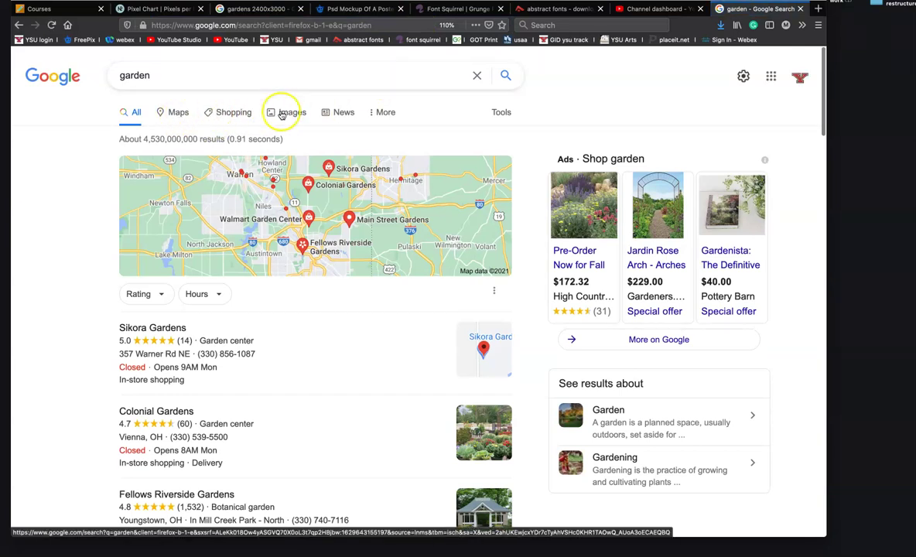
{"action": "left_click", "coordinate": [281, 112]}
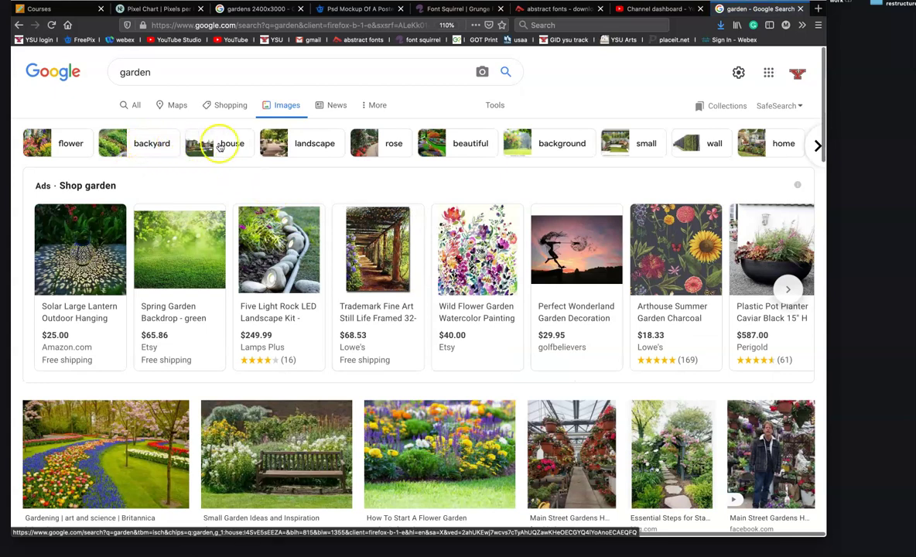
{"action": "left_click", "coordinate": [300, 145]}
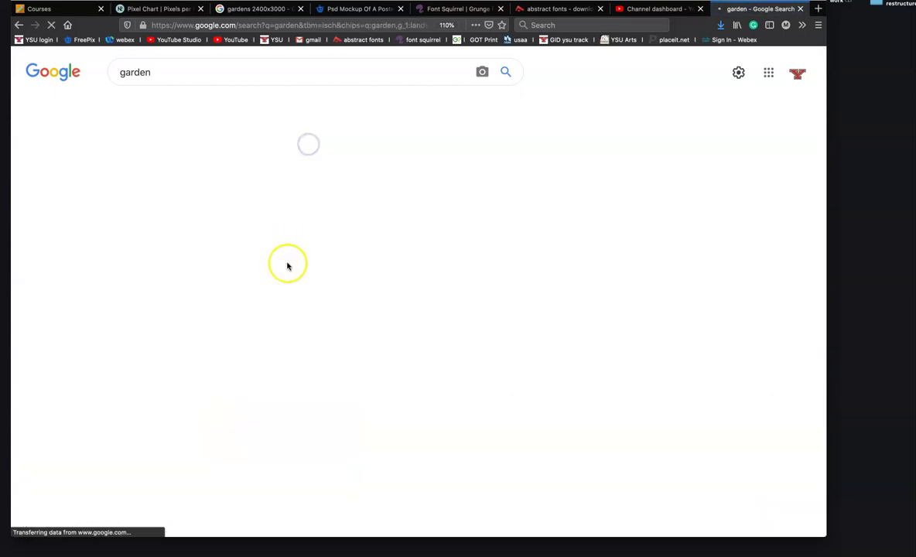
Preview a landscape garden photo at 2138 × 1203, then return to the Pixel Chart tab
{"action": "scroll", "coordinate": [321, 341], "scroll_direction": "down", "scroll_amount": 5}
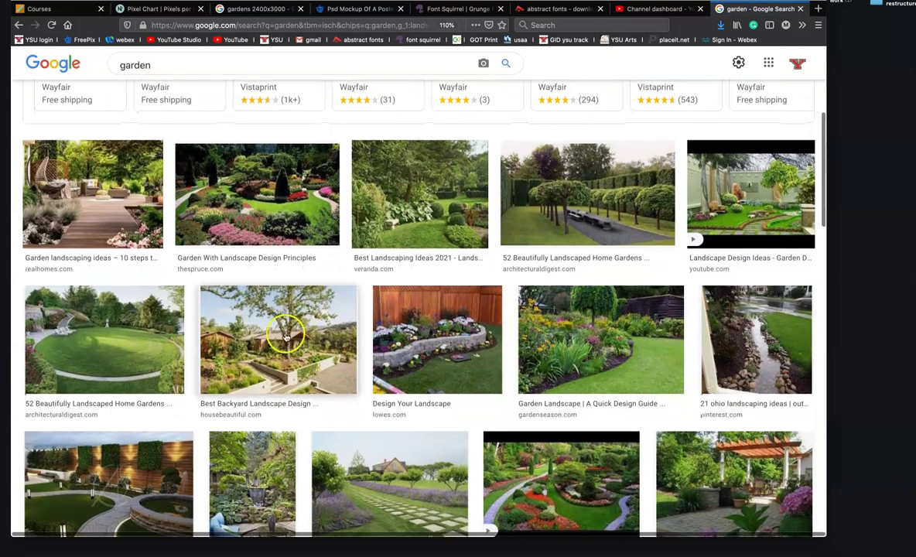
{"action": "left_click", "coordinate": [286, 203]}
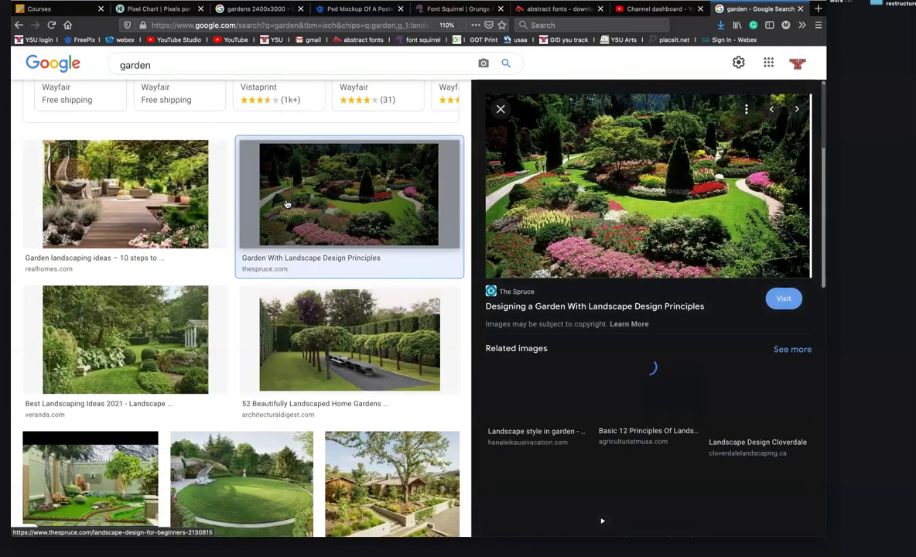
{"action": "left_click", "coordinate": [518, 216]}
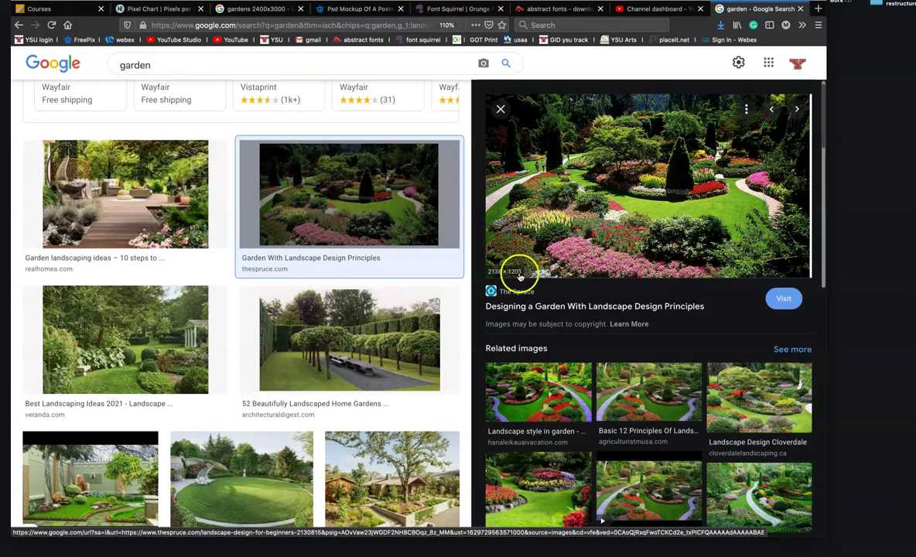
{"action": "left_click", "coordinate": [163, 11]}
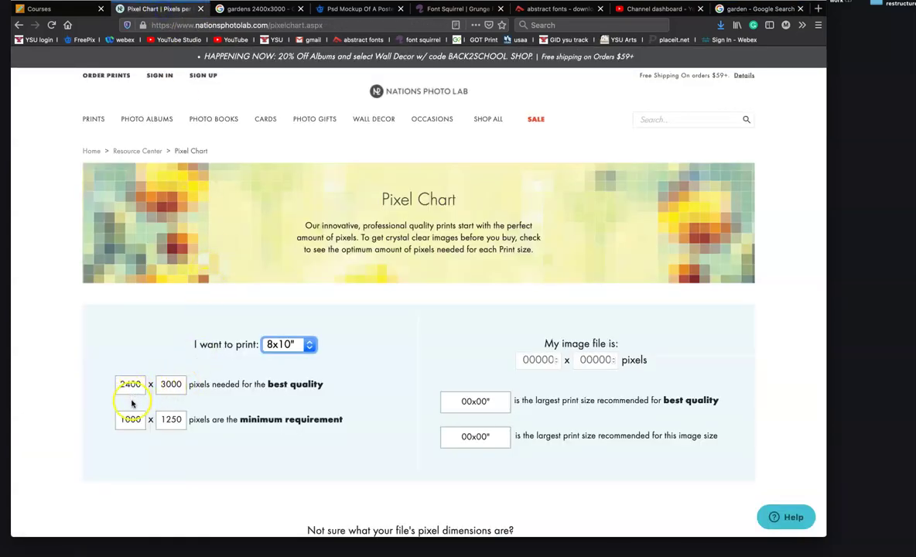
Set the print size to 8x12" (2400x3600 pixels), then return to the garden image results
{"action": "left_click", "coordinate": [277, 355]}
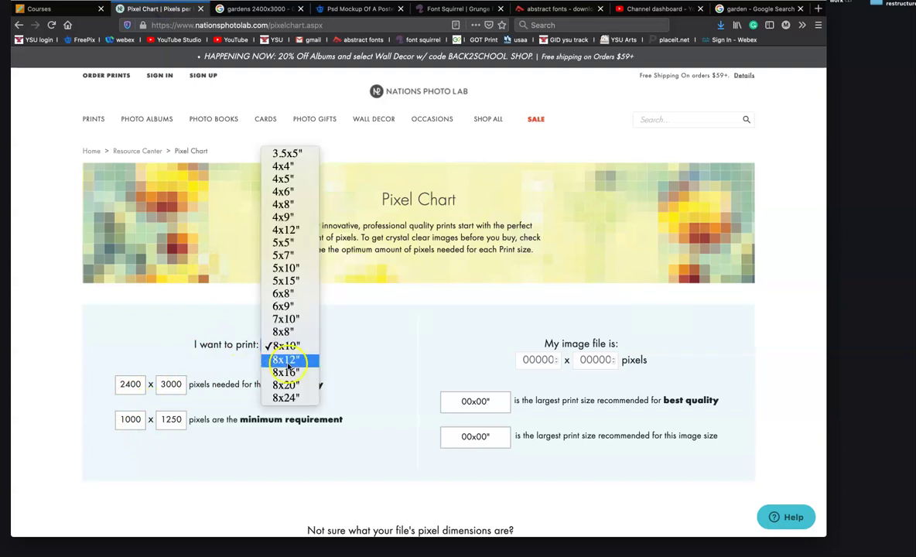
{"action": "left_click", "coordinate": [288, 362]}
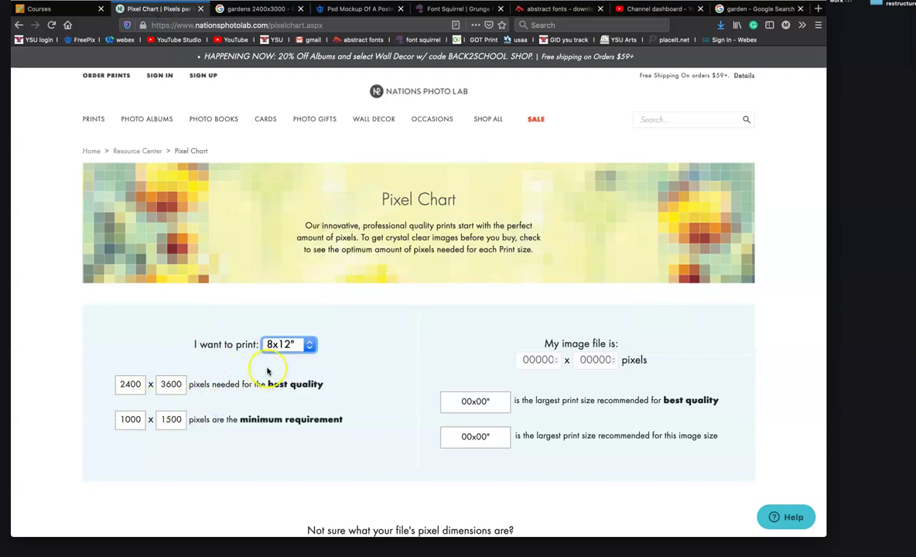
{"action": "left_click", "coordinate": [121, 389]}
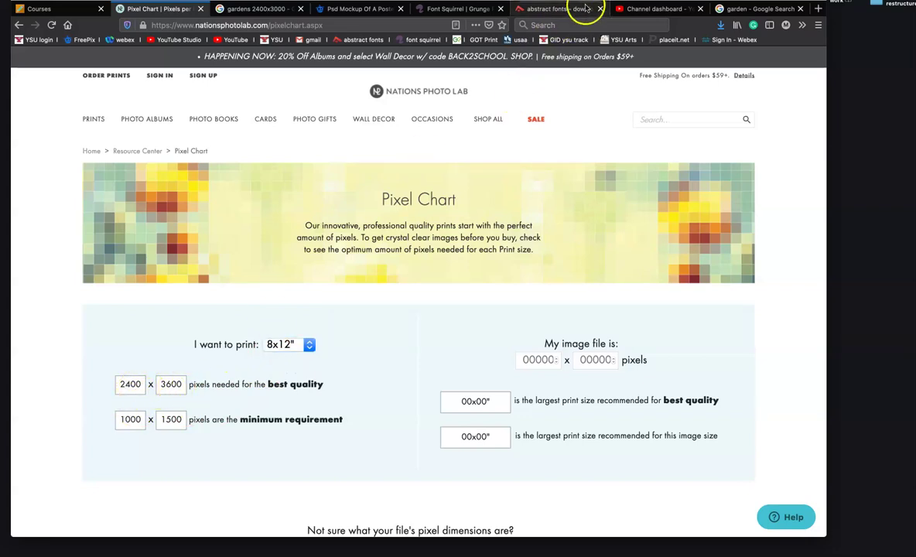
{"action": "left_click", "coordinate": [731, 9]}
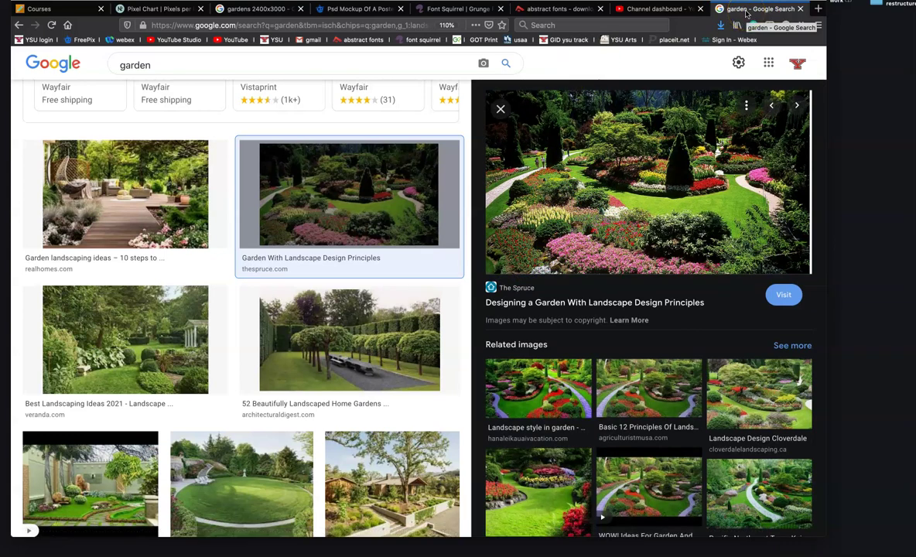
Preview the 'Basic 12 Principles Of Landscape Gardening' image from the garden results
{"action": "scroll", "coordinate": [682, 173], "scroll_direction": "down", "scroll_amount": 2}
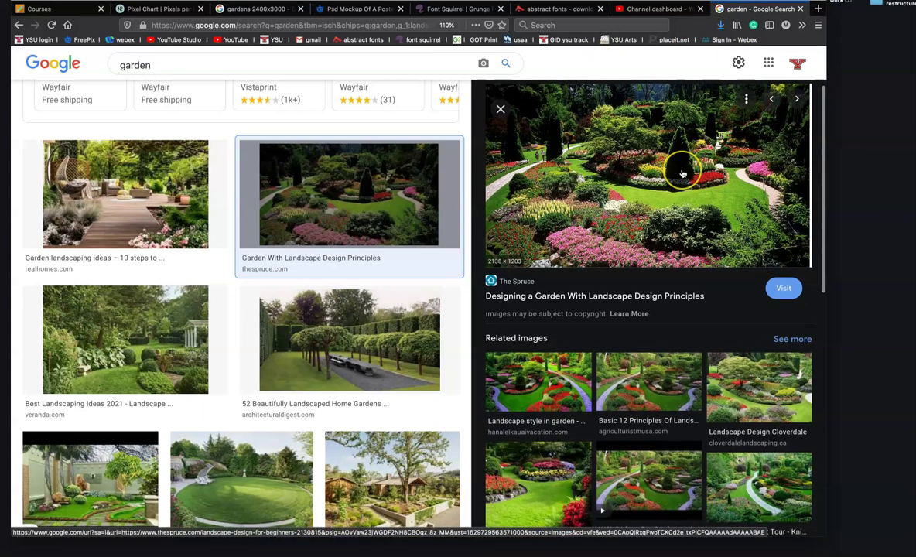
{"action": "scroll", "coordinate": [682, 173], "scroll_direction": "down", "scroll_amount": 3}
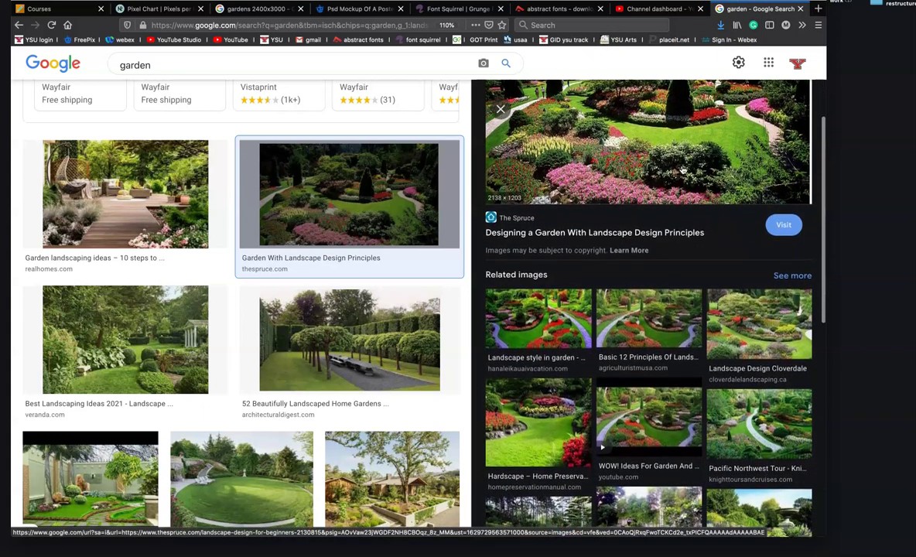
{"action": "left_click", "coordinate": [657, 304]}
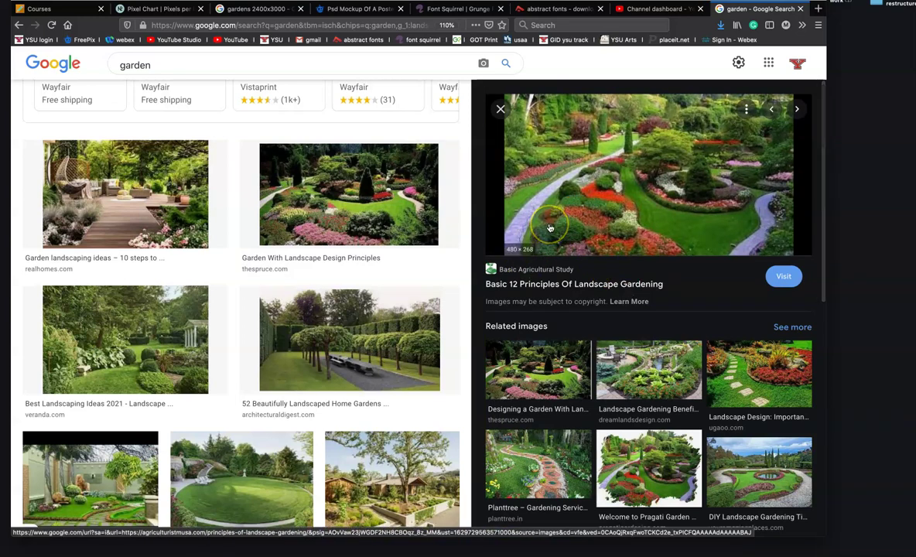
{"action": "scroll", "coordinate": [549, 226], "scroll_direction": "up", "scroll_amount": 5}
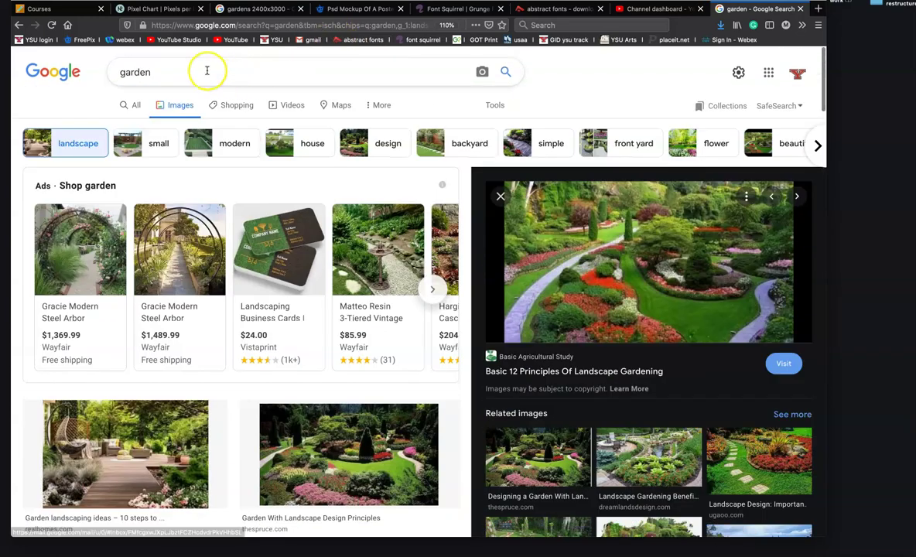
Search 'garden 2400x3000' and open the Happy Valley Garden photo's 2400x3000 source page
{"action": "left_click", "coordinate": [178, 71]}
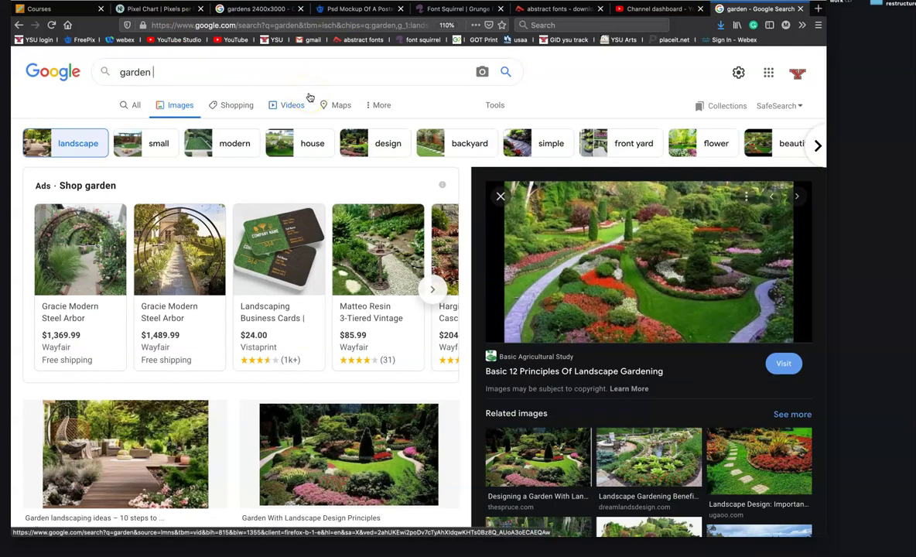
{"action": "key", "text": "BackSpace"}
{"action": "type", "text": "2400"}
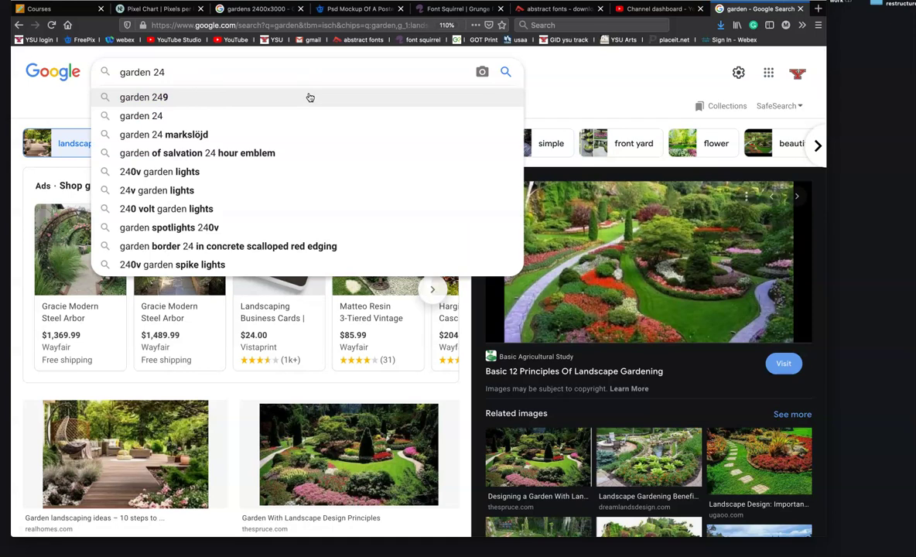
{"action": "key", "text": "Return"}
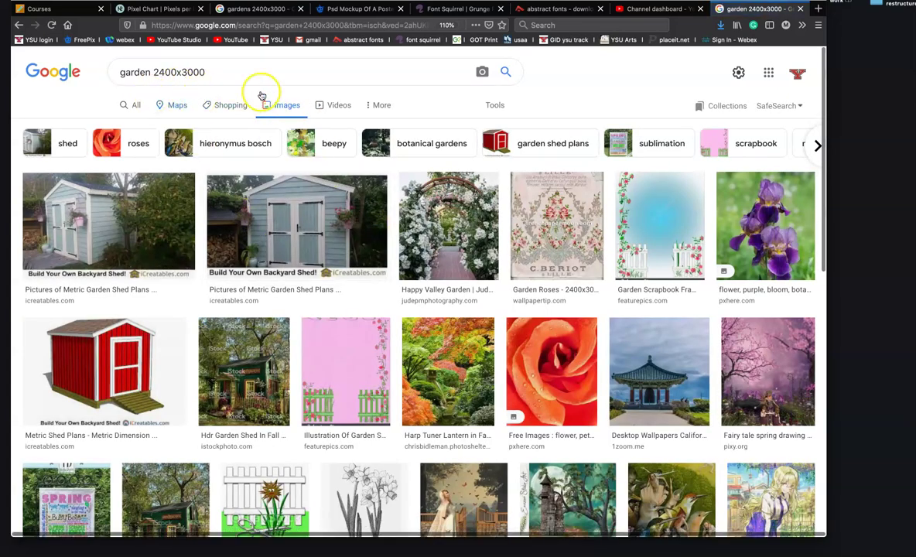
{"action": "left_click", "coordinate": [457, 222]}
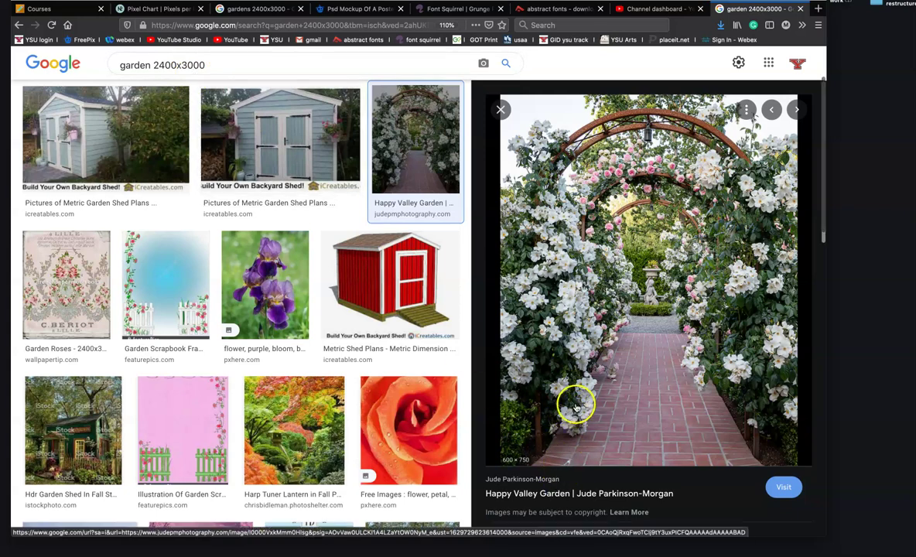
{"action": "left_click", "coordinate": [575, 405]}
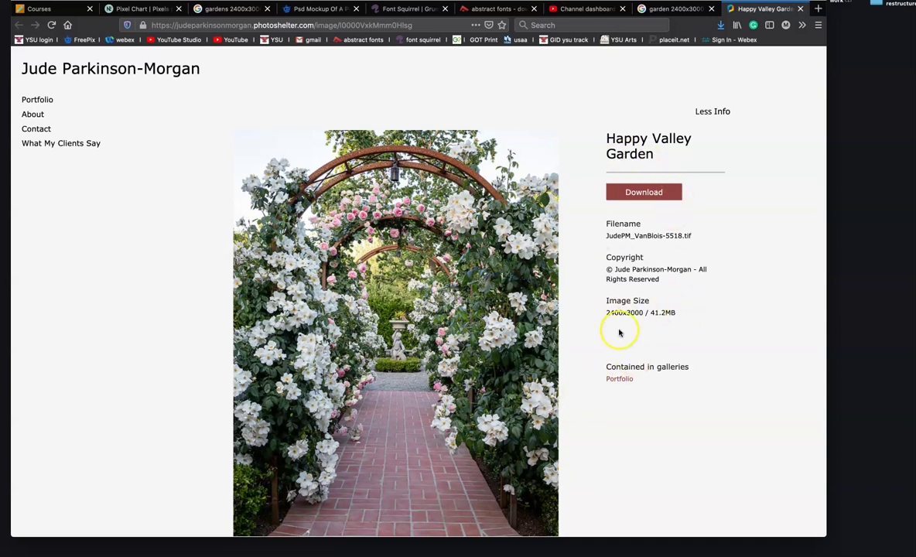
Return to the 'gardens 2400x3000' image results and scroll to the Lonely Planet thumbnail
{"action": "scroll", "coordinate": [627, 396], "scroll_direction": "down", "scroll_amount": 1}
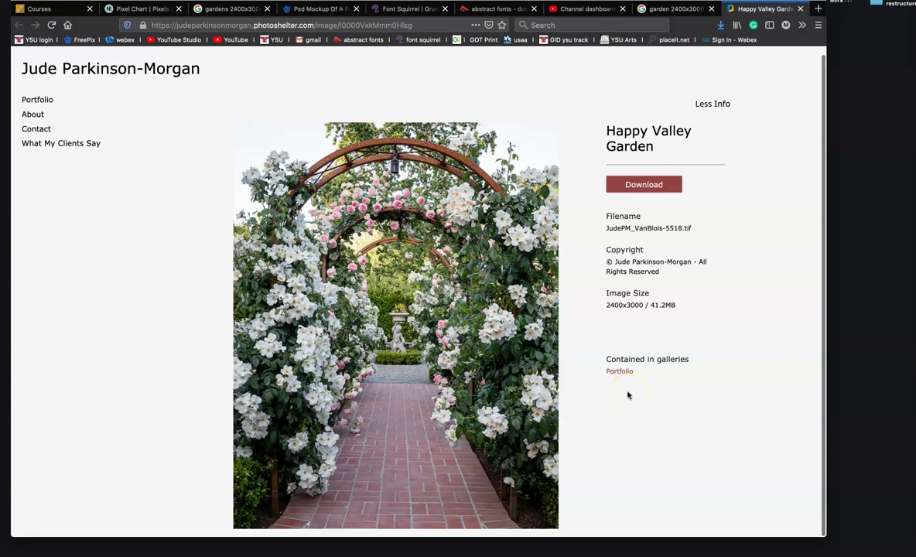
{"action": "scroll", "coordinate": [628, 395], "scroll_direction": "up", "scroll_amount": 1}
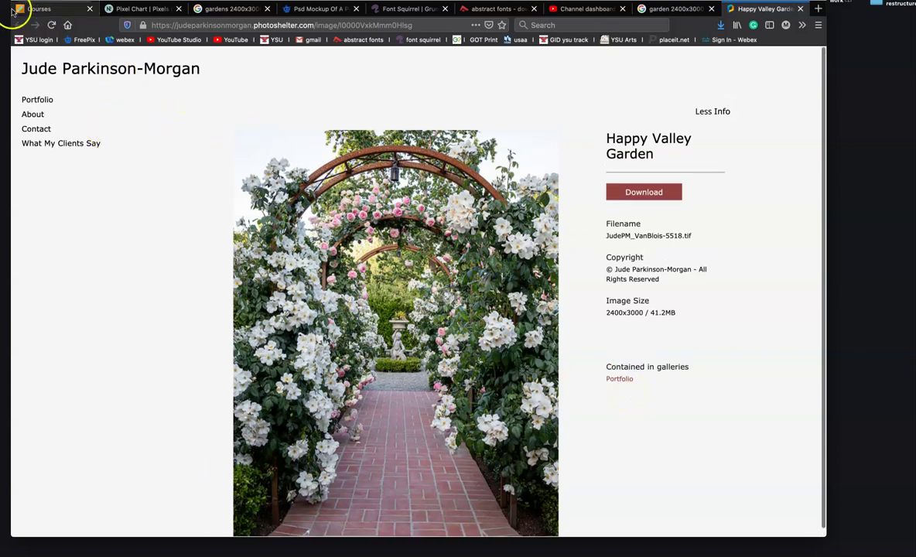
{"action": "left_click", "coordinate": [161, 10]}
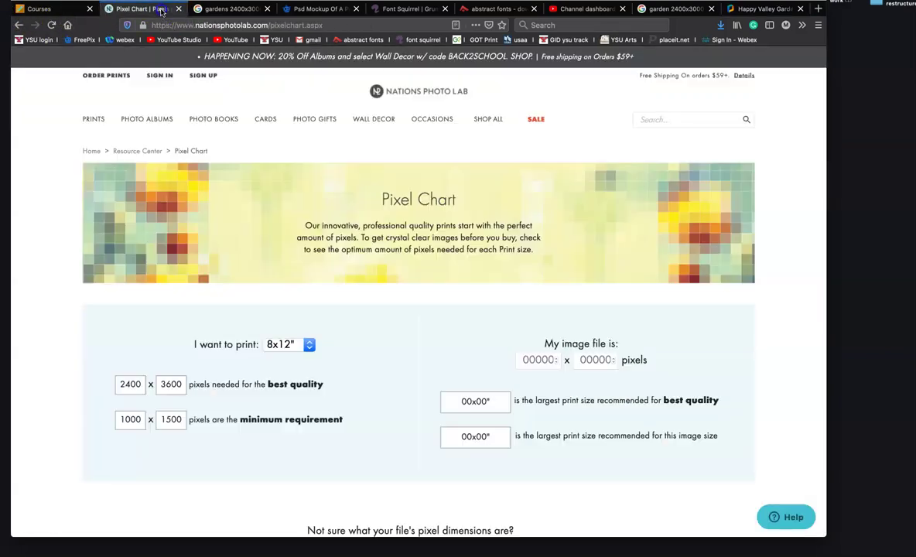
{"action": "left_click", "coordinate": [236, 9]}
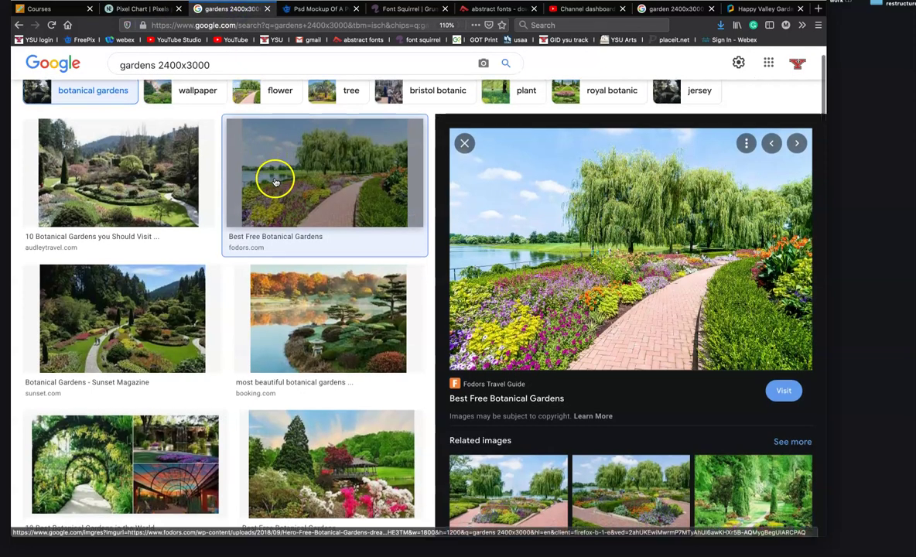
{"action": "scroll", "coordinate": [271, 178], "scroll_direction": "down", "scroll_amount": 4}
{"action": "scroll", "coordinate": [98, 389], "scroll_direction": "down", "scroll_amount": 5}
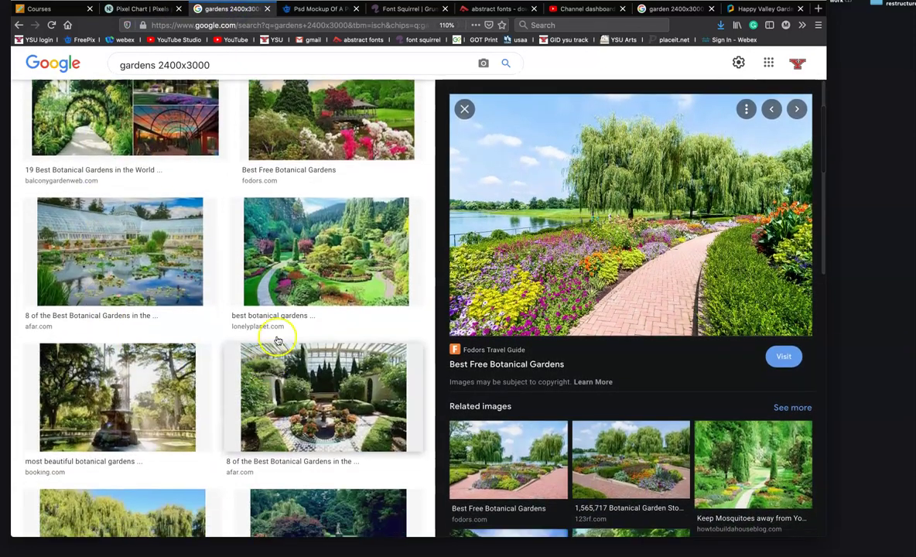
Open the Lonely Planet botanical gardens article and accept all cookies
{"action": "left_click", "coordinate": [302, 229]}
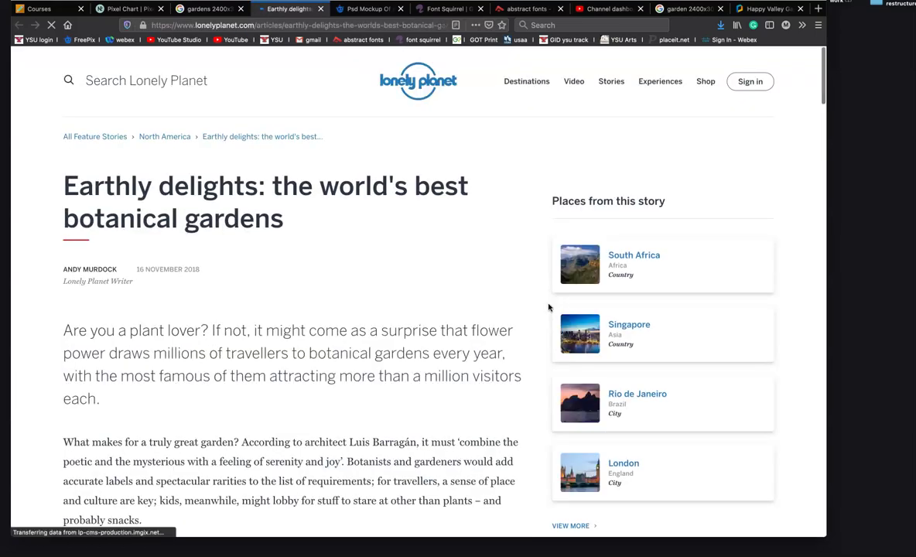
{"action": "scroll", "coordinate": [548, 307], "scroll_direction": "down", "scroll_amount": 9}
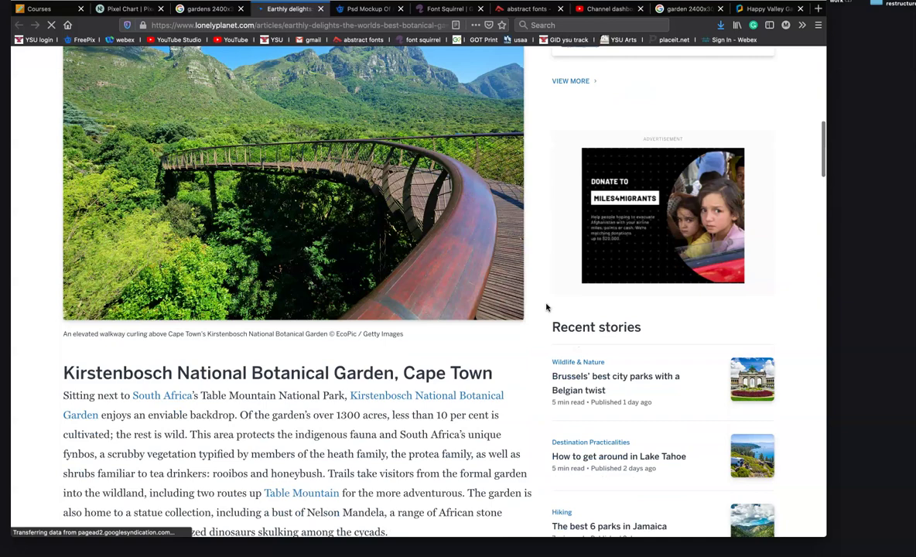
{"action": "left_click", "coordinate": [272, 260]}
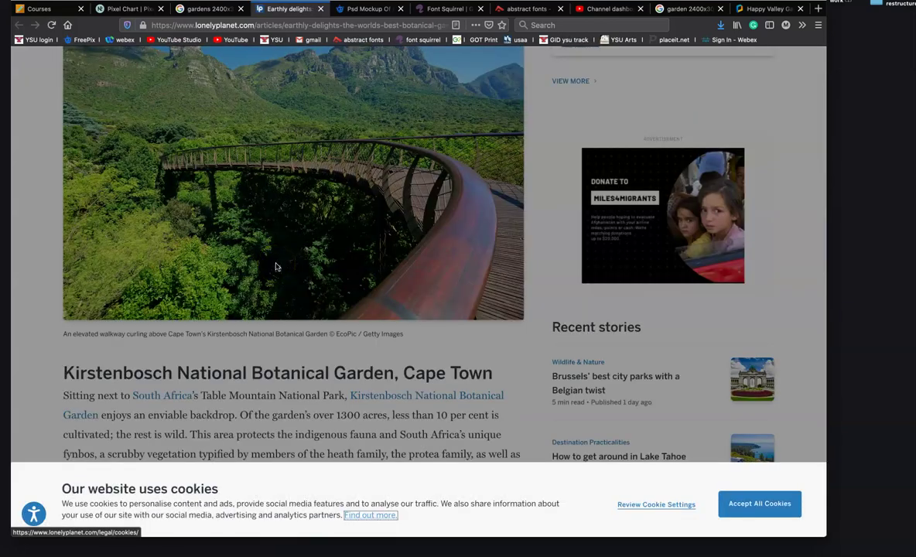
{"action": "scroll", "coordinate": [301, 271], "scroll_direction": "down", "scroll_amount": 7}
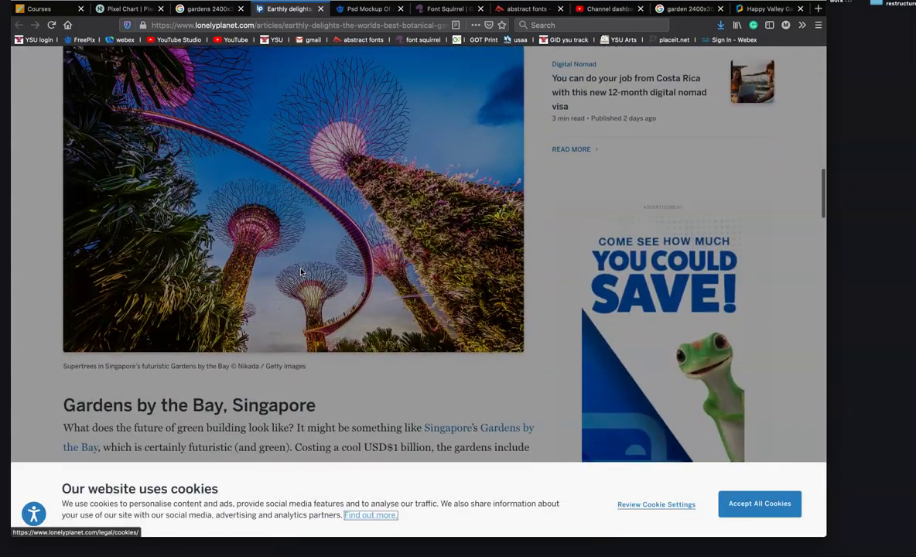
{"action": "scroll", "coordinate": [354, 268], "scroll_direction": "up", "scroll_amount": 1}
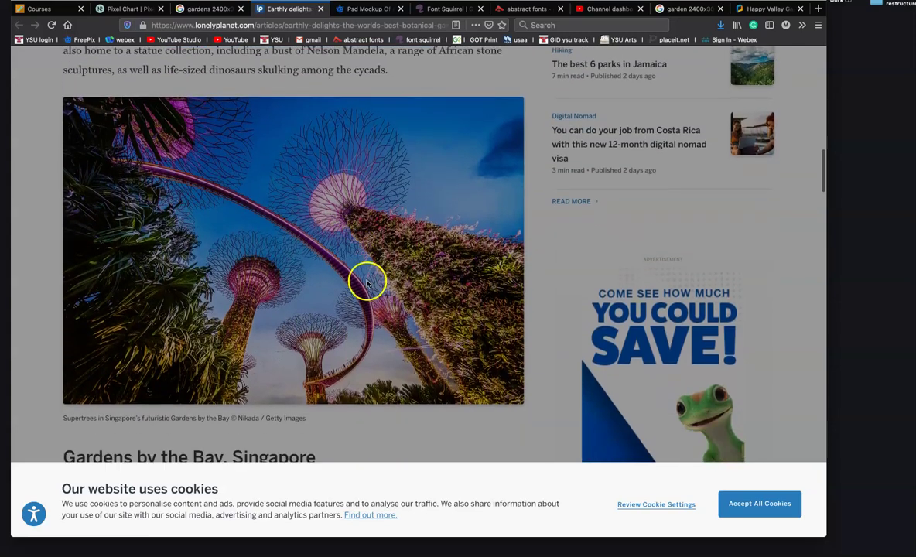
{"action": "left_click", "coordinate": [759, 505]}
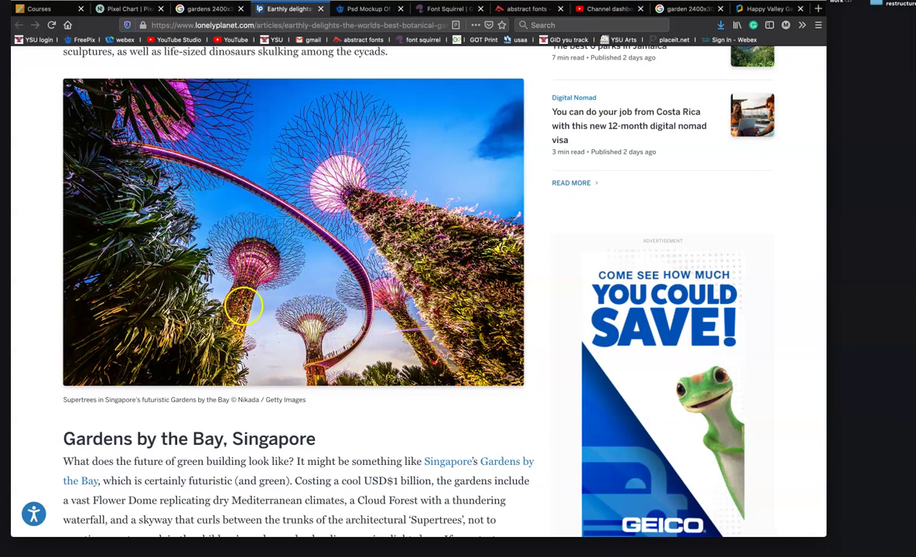
Scroll the 'Earthly delights' article down to the Butchart Gardens, Vancouver Island photo
{"action": "scroll", "coordinate": [277, 325], "scroll_direction": "down", "scroll_amount": 8}
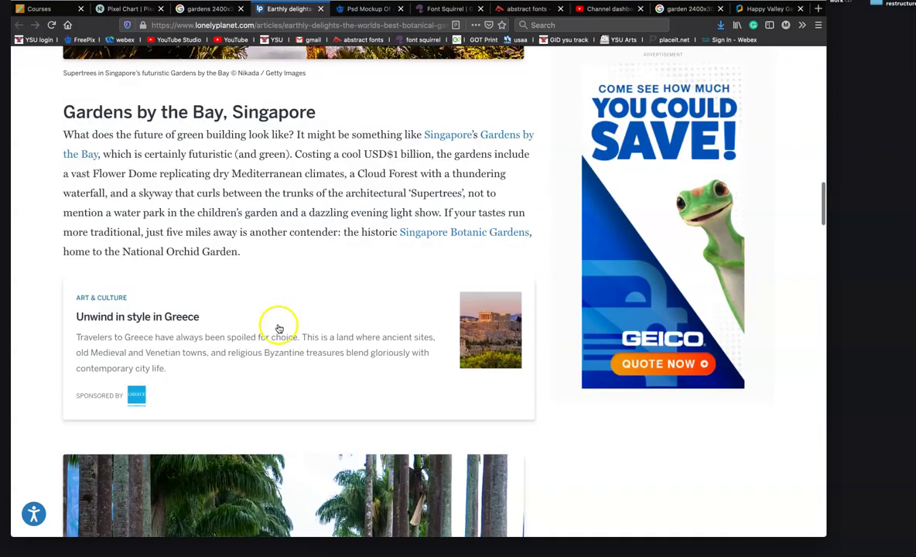
{"action": "scroll", "coordinate": [278, 324], "scroll_direction": "up", "scroll_amount": 10}
{"action": "scroll", "coordinate": [277, 325], "scroll_direction": "up", "scroll_amount": 15}
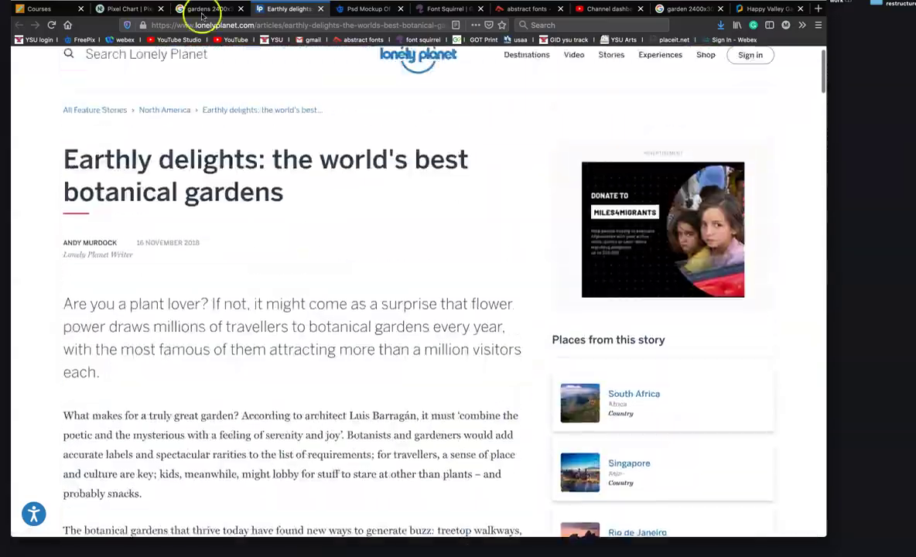
{"action": "left_click", "coordinate": [213, 8]}
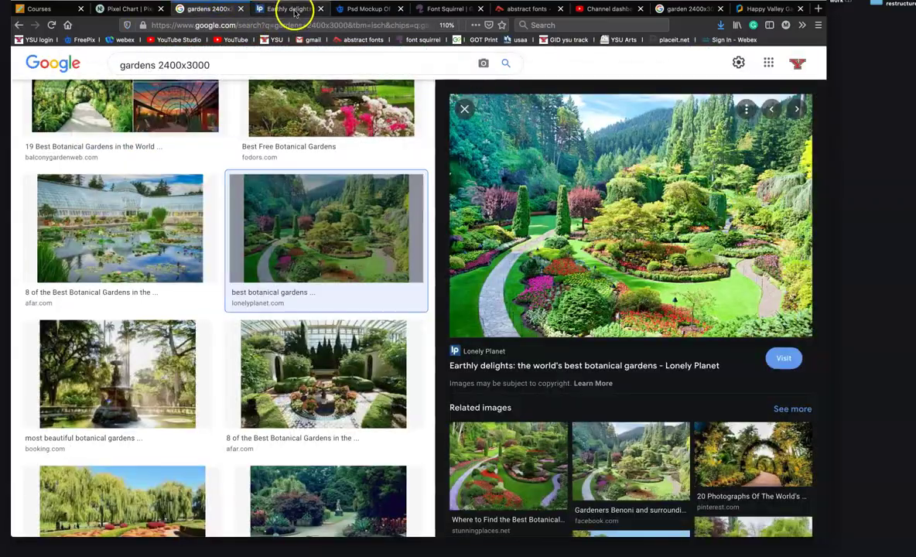
{"action": "left_click", "coordinate": [294, 9]}
{"action": "scroll", "coordinate": [366, 410], "scroll_direction": "down", "scroll_amount": 10}
{"action": "scroll", "coordinate": [366, 409], "scroll_direction": "down", "scroll_amount": 20}
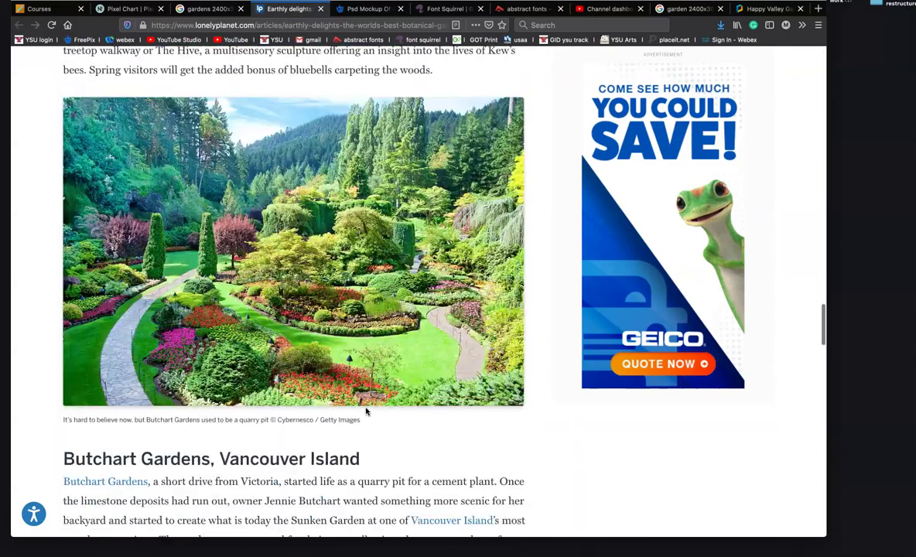
{"action": "scroll", "coordinate": [366, 410], "scroll_direction": "up", "scroll_amount": 10}
{"action": "scroll", "coordinate": [366, 410], "scroll_direction": "up", "scroll_amount": 10}
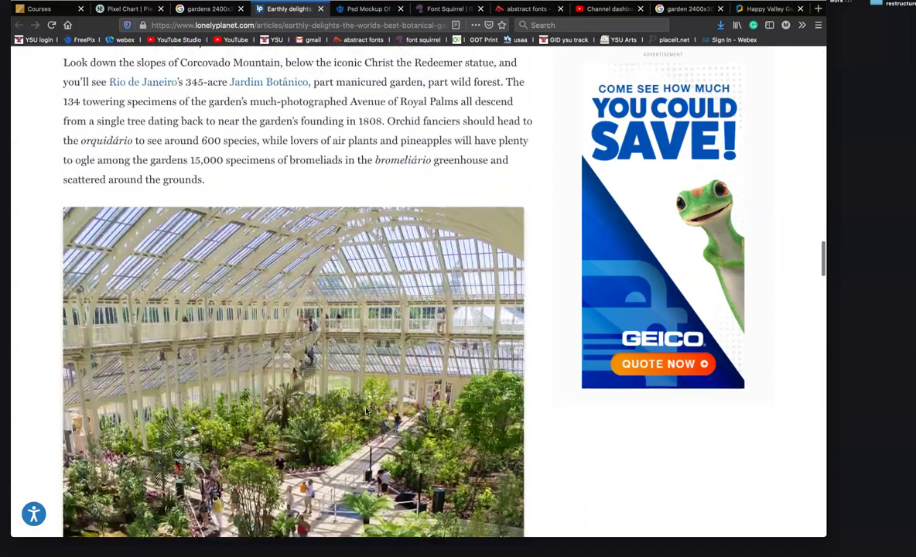
{"action": "scroll", "coordinate": [366, 410], "scroll_direction": "down", "scroll_amount": 12}
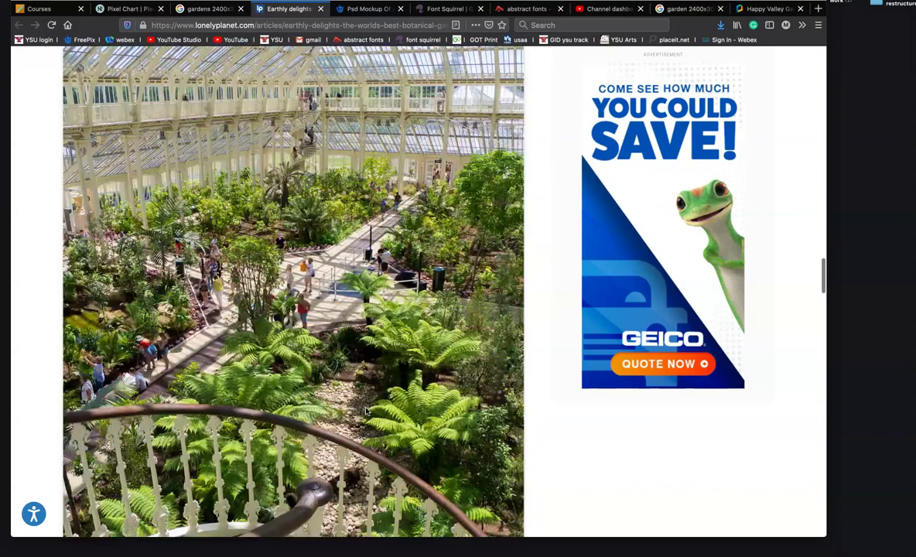
{"action": "scroll", "coordinate": [366, 410], "scroll_direction": "down", "scroll_amount": 3}
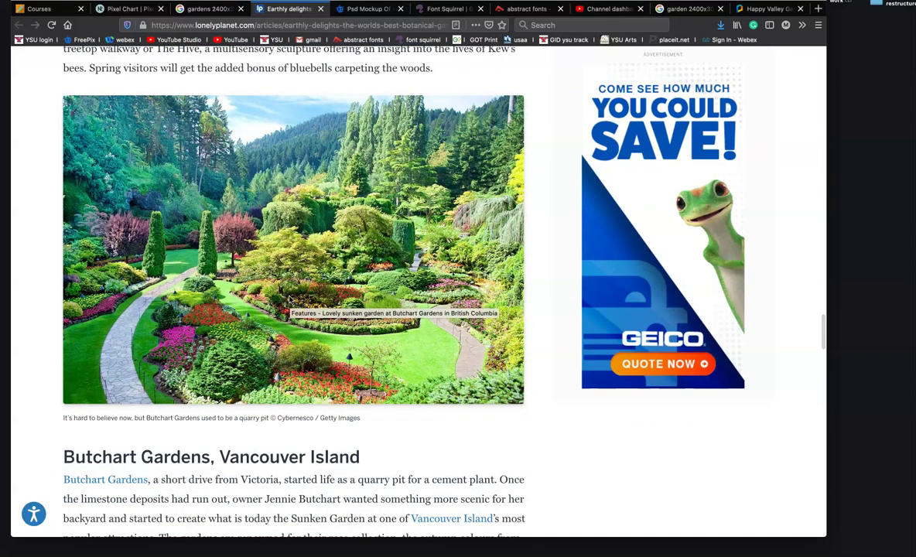
Save the Butchart Gardens photo to the Desktop with Save Image As, then drag it out of the browser
{"action": "right_click", "coordinate": [290, 299]}
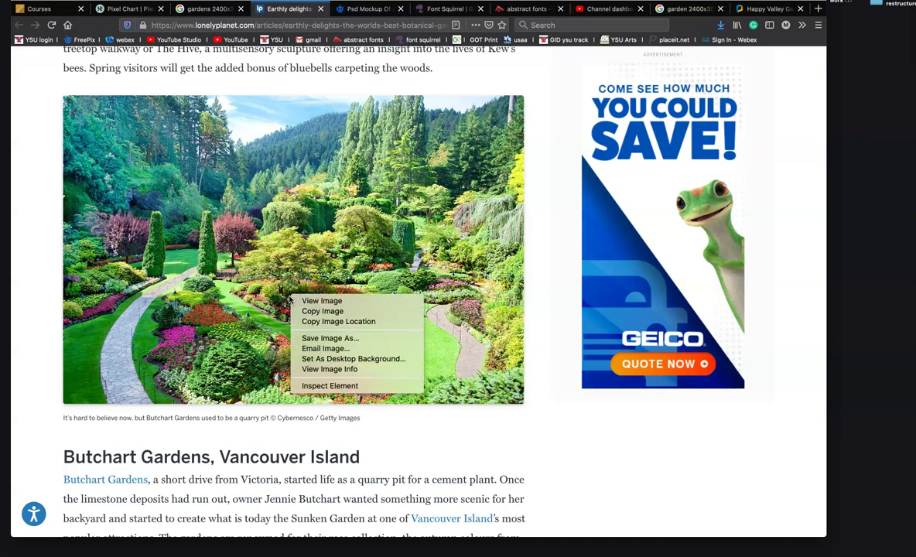
{"action": "left_click", "coordinate": [324, 301]}
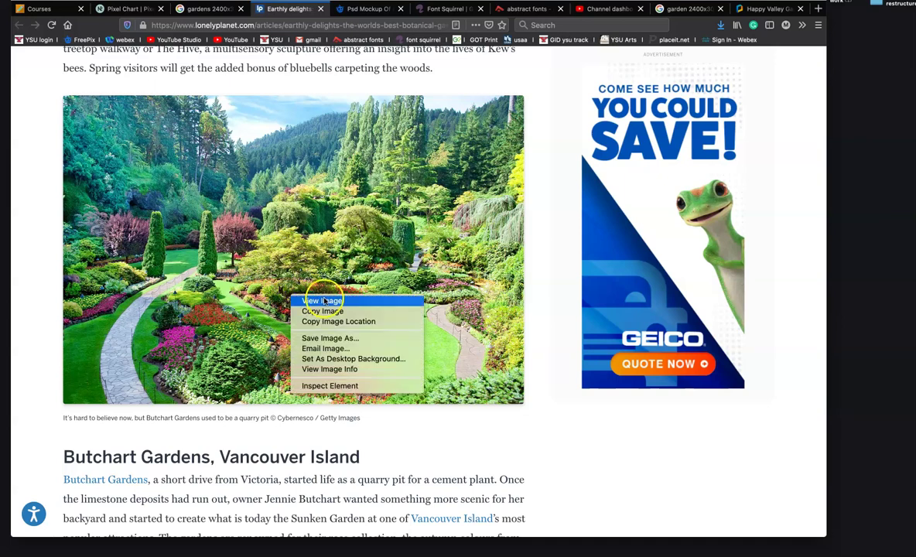
{"action": "left_click", "coordinate": [344, 339]}
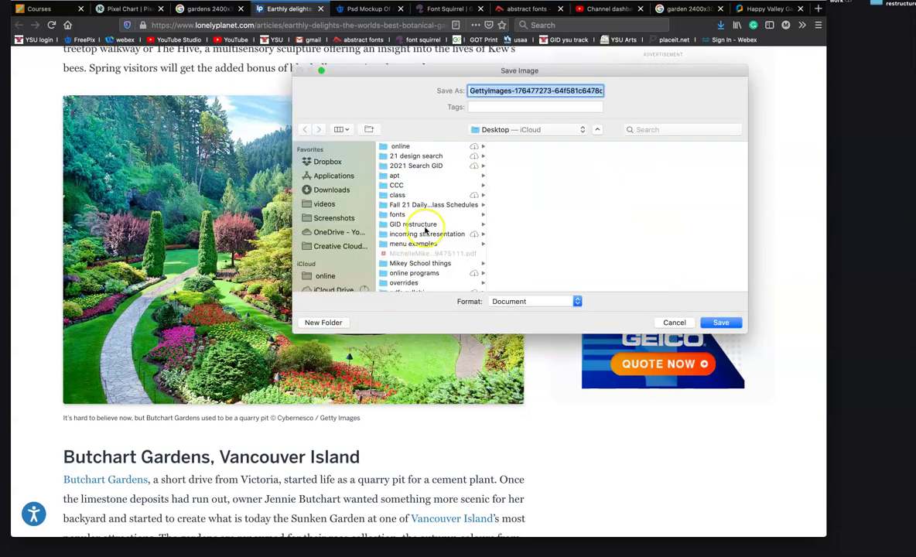
{"action": "scroll", "coordinate": [335, 263], "scroll_direction": "down", "scroll_amount": 3}
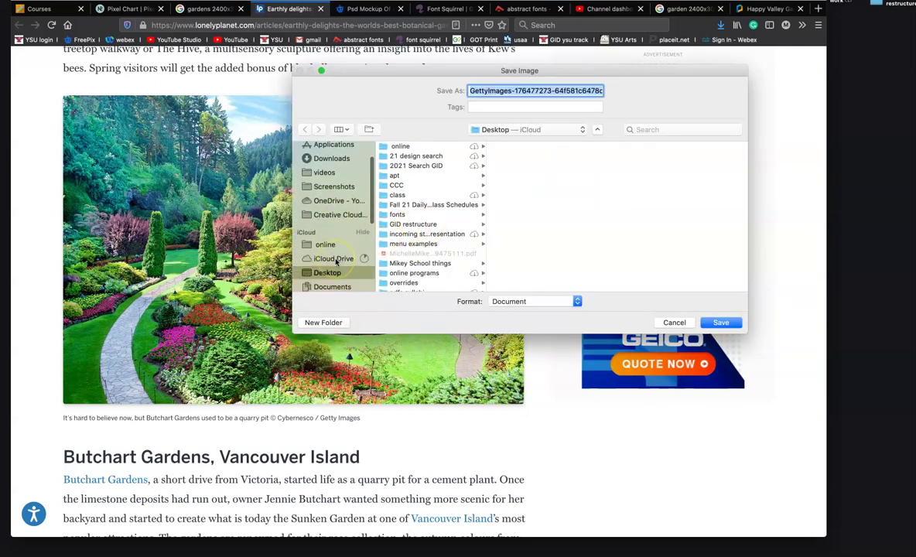
{"action": "left_click", "coordinate": [720, 321]}
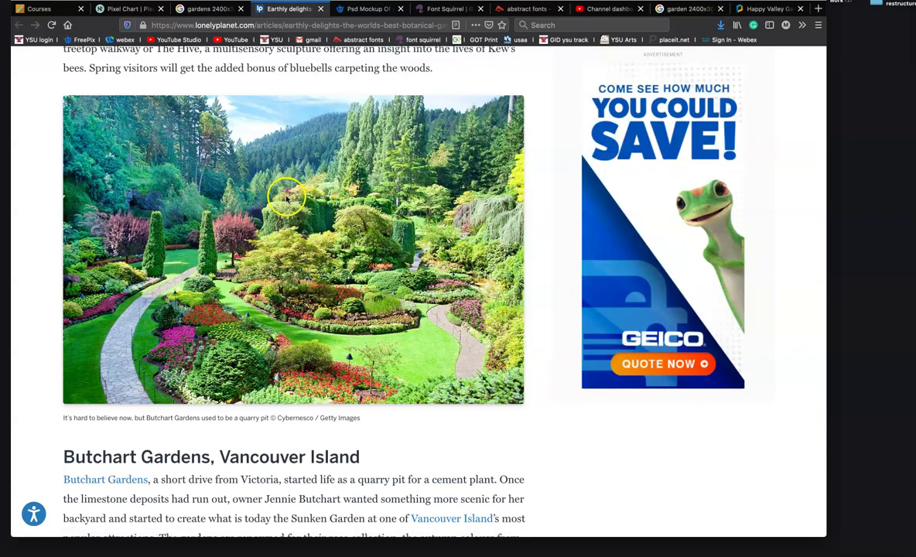
{"action": "left_click_drag", "start_coordinate": [287, 195], "coordinate": [905, 171]}
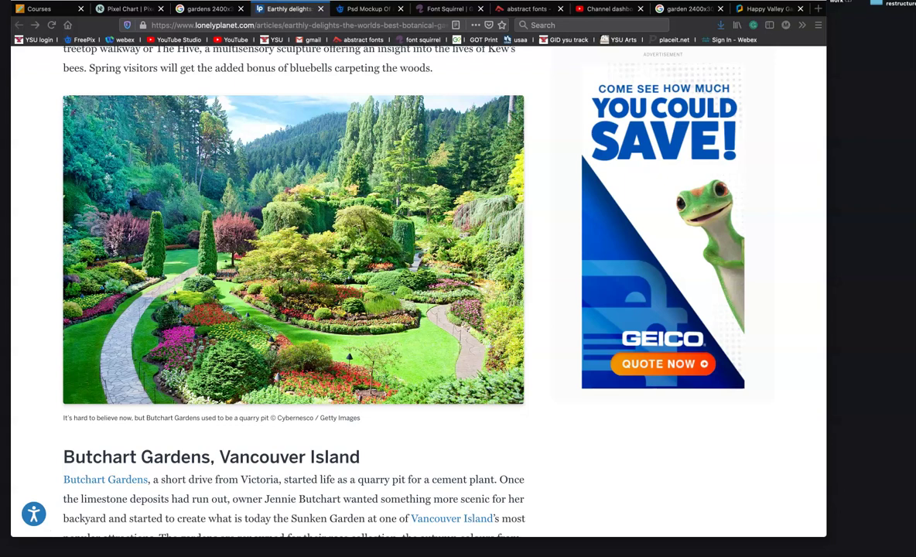
{"action": "scroll", "coordinate": [696, 387], "scroll_direction": "down", "scroll_amount": 1}
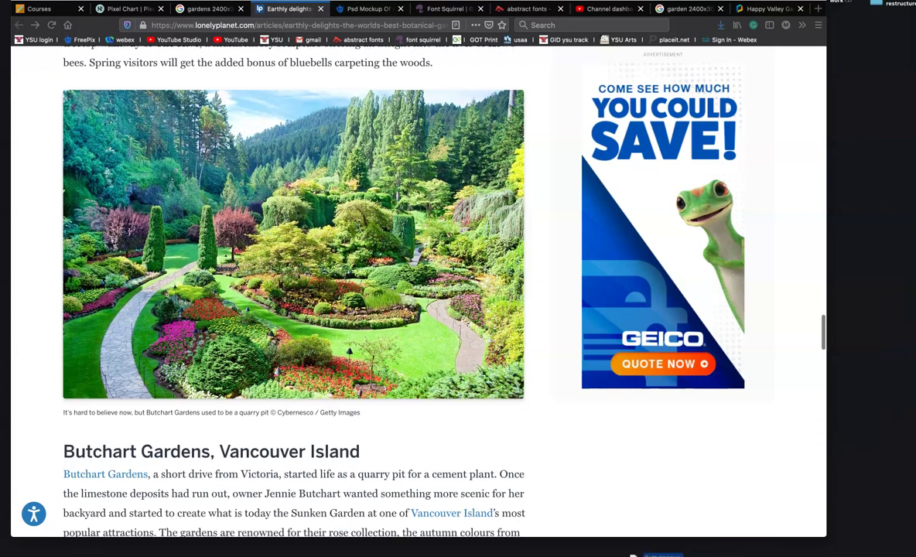
{"action": "mouse_move", "coordinate": [495, 541]}
{"action": "left_click_drag", "start_coordinate": [405, 534], "coordinate": [405, 538]}
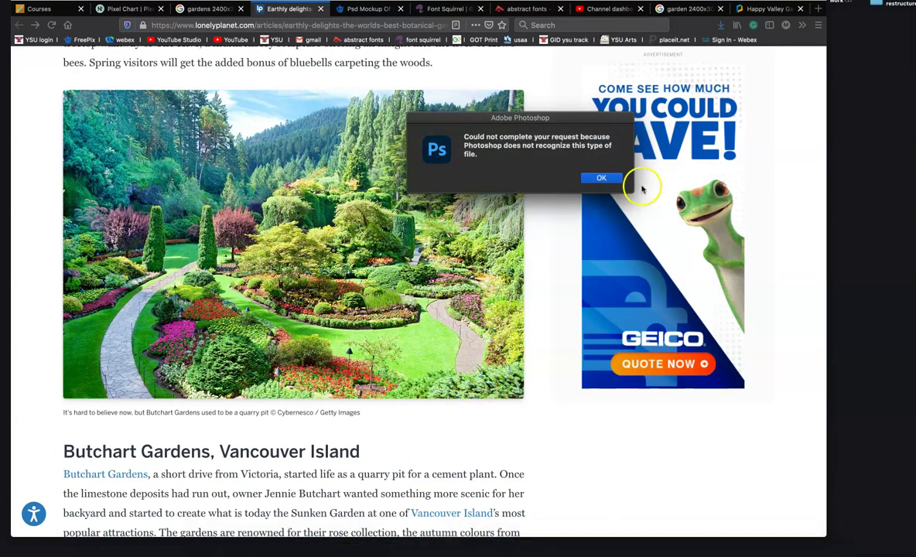
{"action": "left_click", "coordinate": [603, 178]}
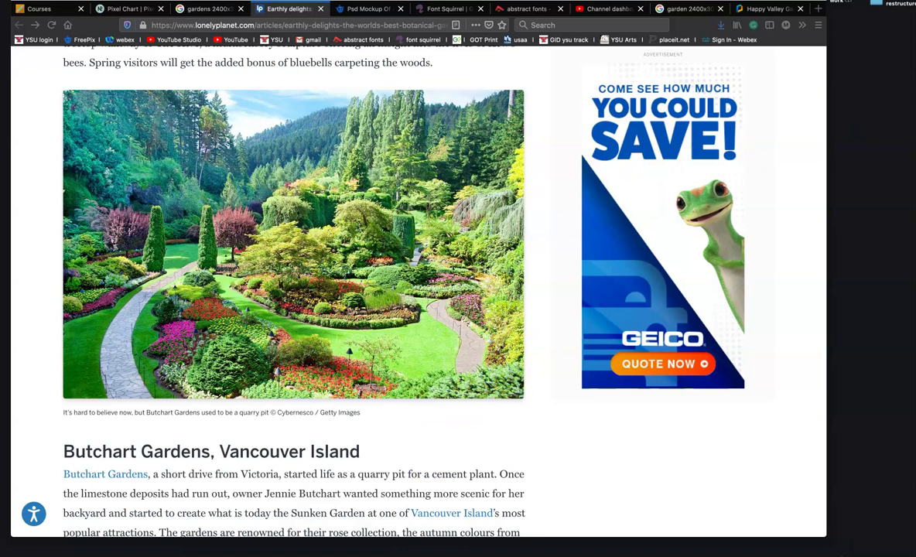
{"action": "mouse_move", "coordinate": [405, 550]}
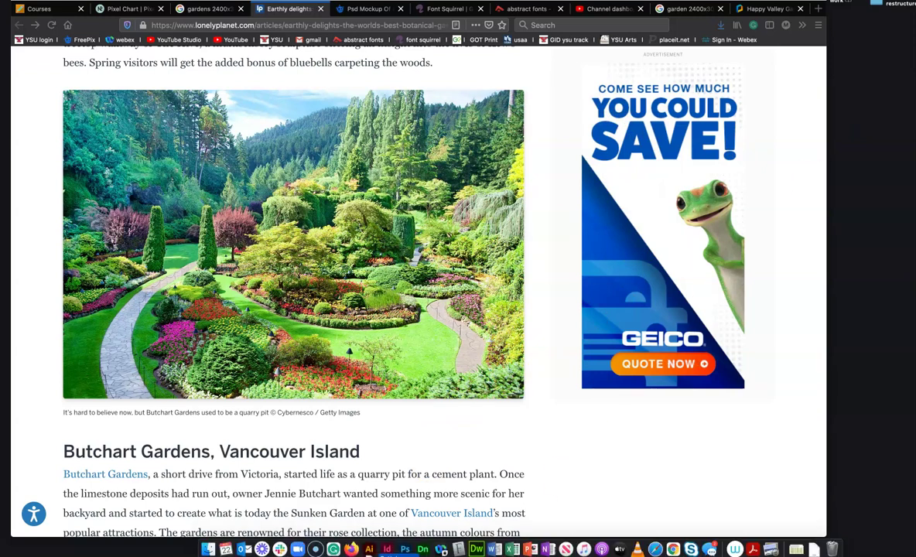
{"action": "left_click_drag", "start_coordinate": [405, 550], "coordinate": [405, 550]}
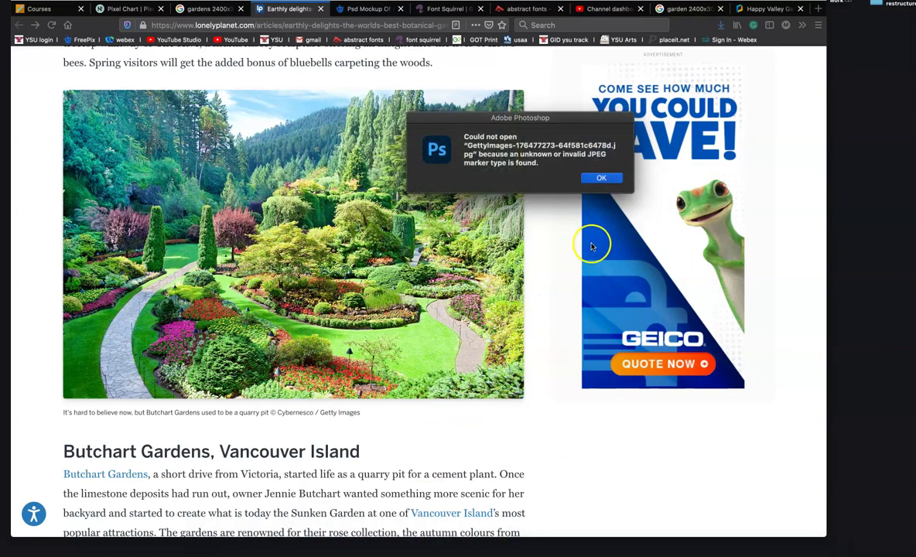
{"action": "left_click", "coordinate": [612, 176]}
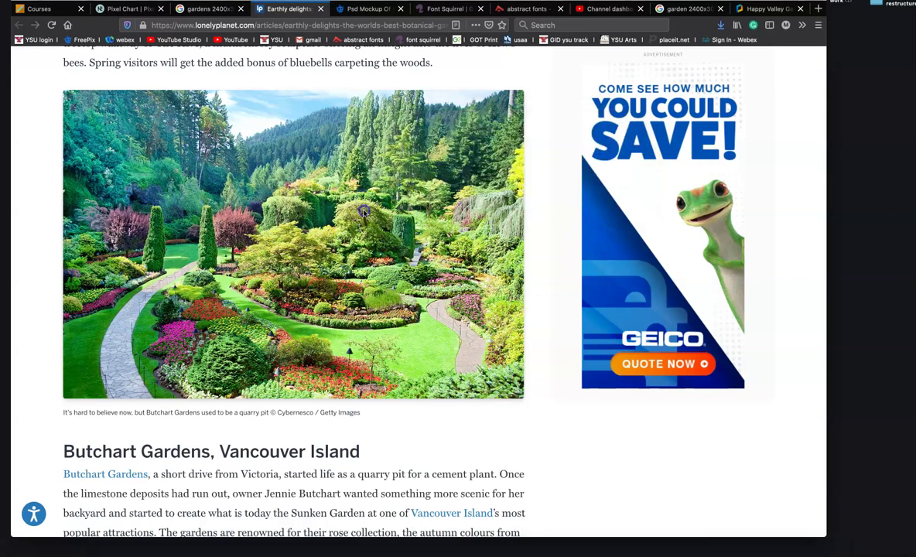
{"action": "scroll", "coordinate": [340, 203], "scroll_direction": "down", "scroll_amount": 1}
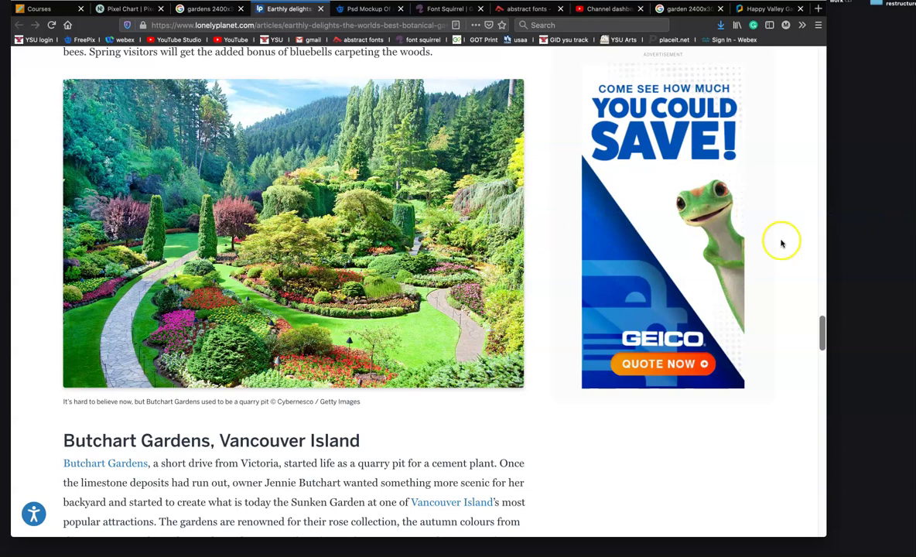
Save the Butchart Gardens photo to the Desktop again, replacing the existing file
{"action": "right_click", "coordinate": [453, 233]}
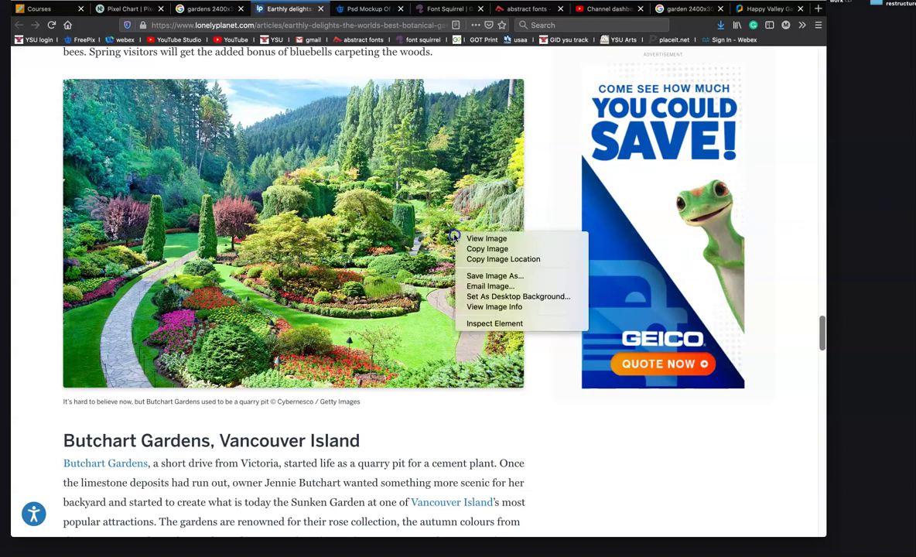
{"action": "left_click", "coordinate": [494, 276]}
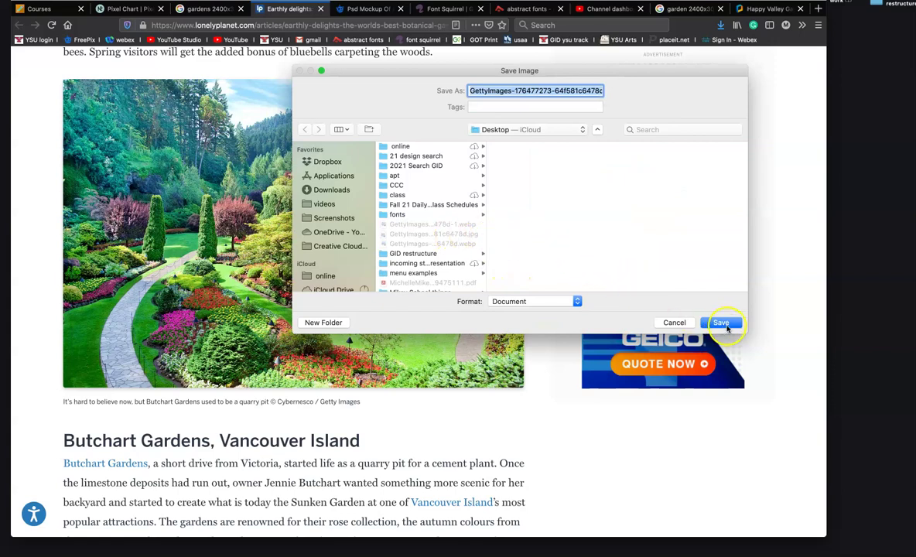
{"action": "left_click", "coordinate": [727, 328]}
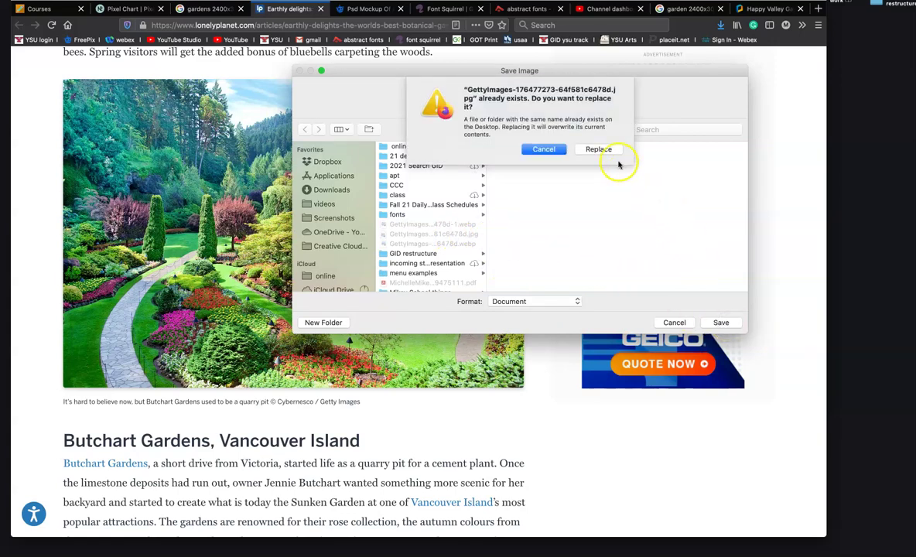
{"action": "left_click", "coordinate": [611, 150]}
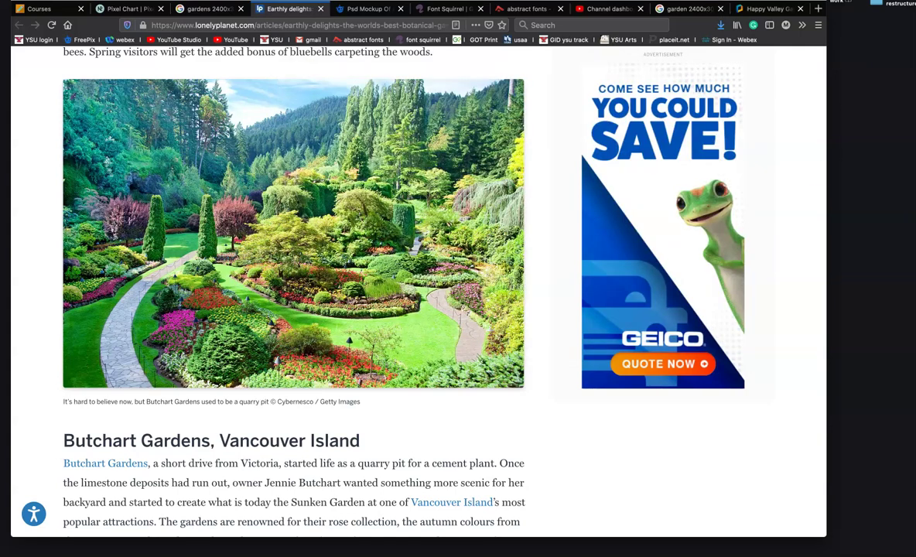
Try twice to open the saved photo in Photoshop, dismissing the invalid JPEG marker errors
{"action": "mouse_move", "coordinate": [404, 552]}
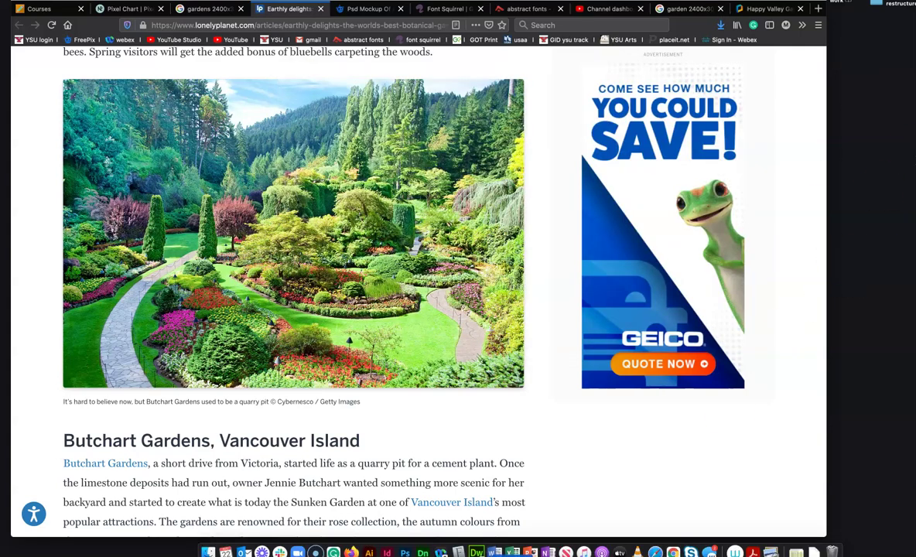
{"action": "left_click", "coordinate": [405, 551]}
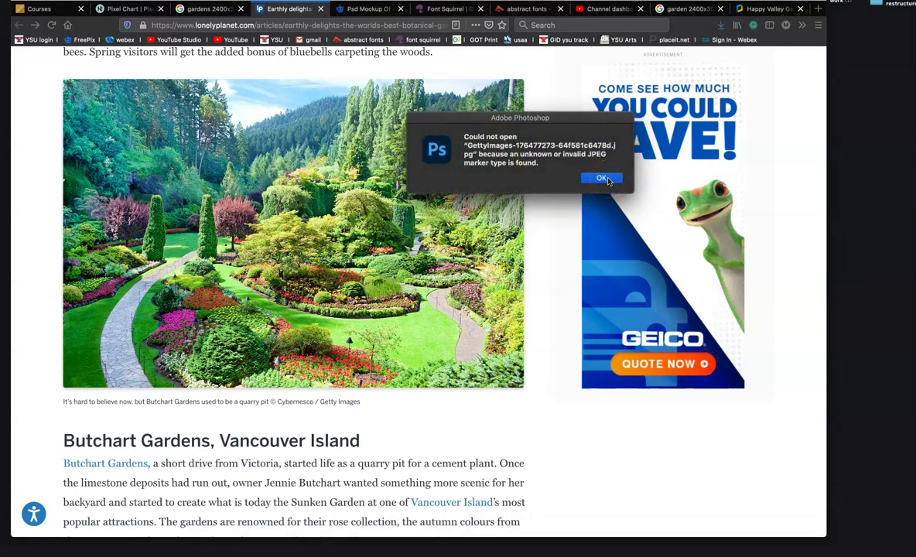
{"action": "left_click", "coordinate": [602, 179]}
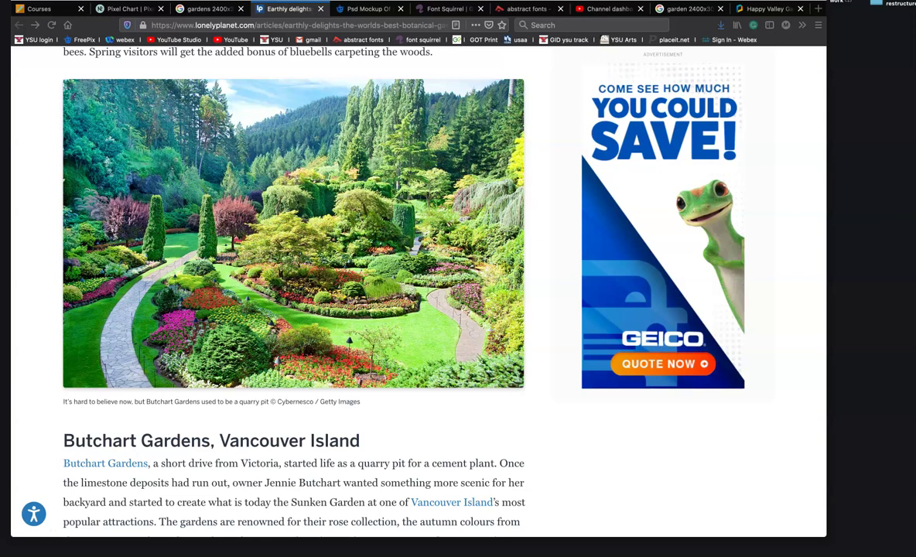
{"action": "scroll", "coordinate": [808, 300], "scroll_direction": "down", "scroll_amount": 1}
{"action": "mouse_move", "coordinate": [418, 550]}
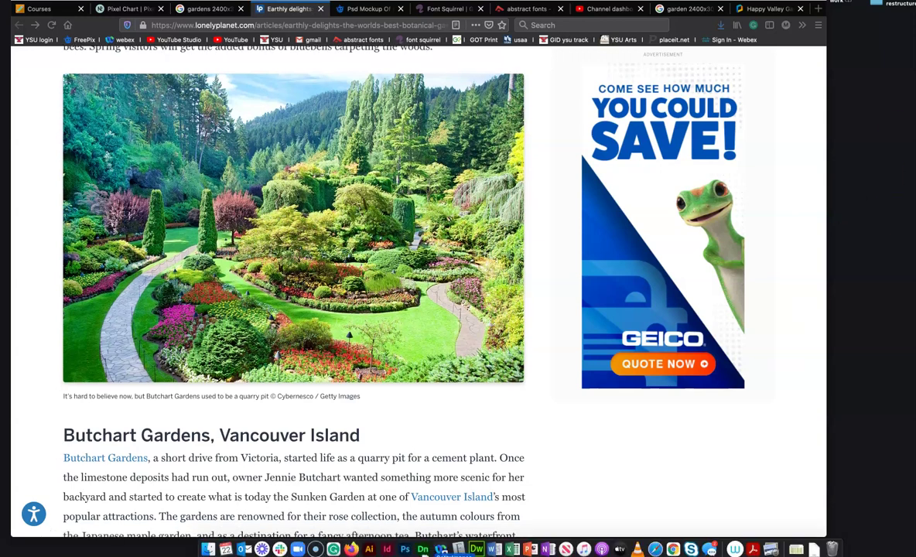
{"action": "left_click", "coordinate": [405, 550]}
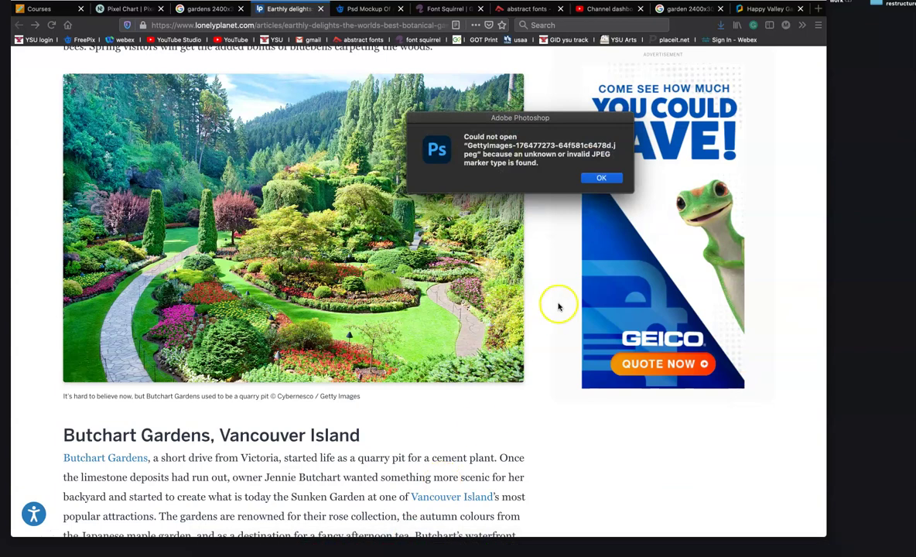
{"action": "left_click", "coordinate": [597, 177]}
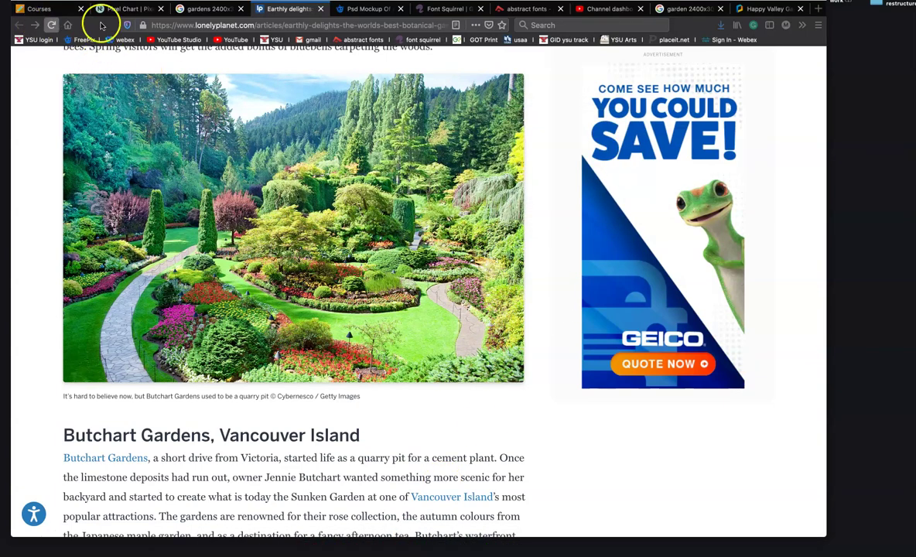
Back in the gardens 2400x3000 results, preview Fodor's conservatory Best Free Botanical Gardens image at 1800 × 1200
{"action": "left_click", "coordinate": [216, 9]}
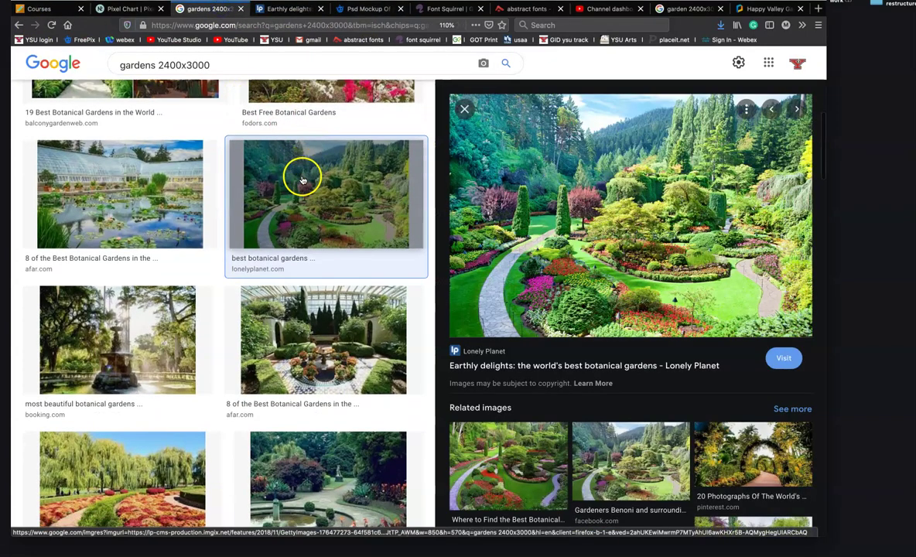
{"action": "scroll", "coordinate": [301, 180], "scroll_direction": "down", "scroll_amount": 8}
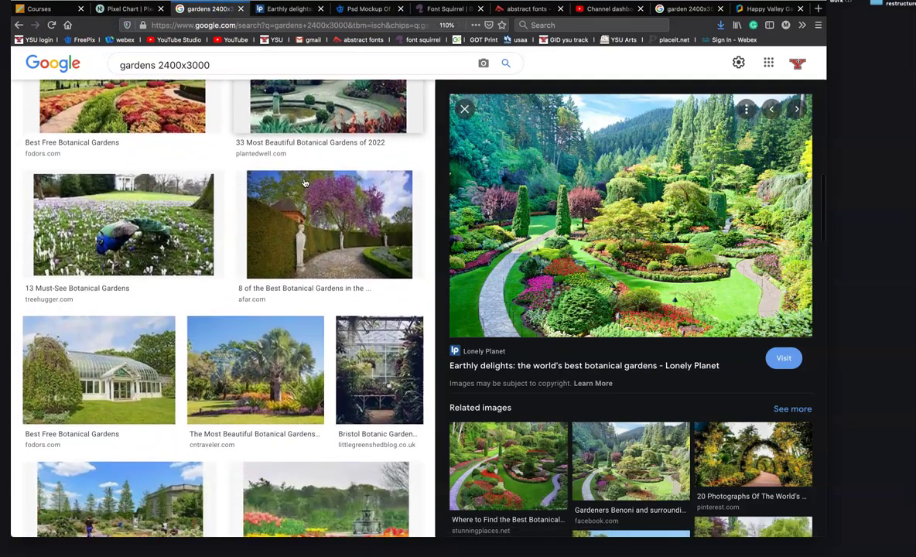
{"action": "scroll", "coordinate": [304, 182], "scroll_direction": "down", "scroll_amount": 2}
{"action": "left_click", "coordinate": [157, 313]}
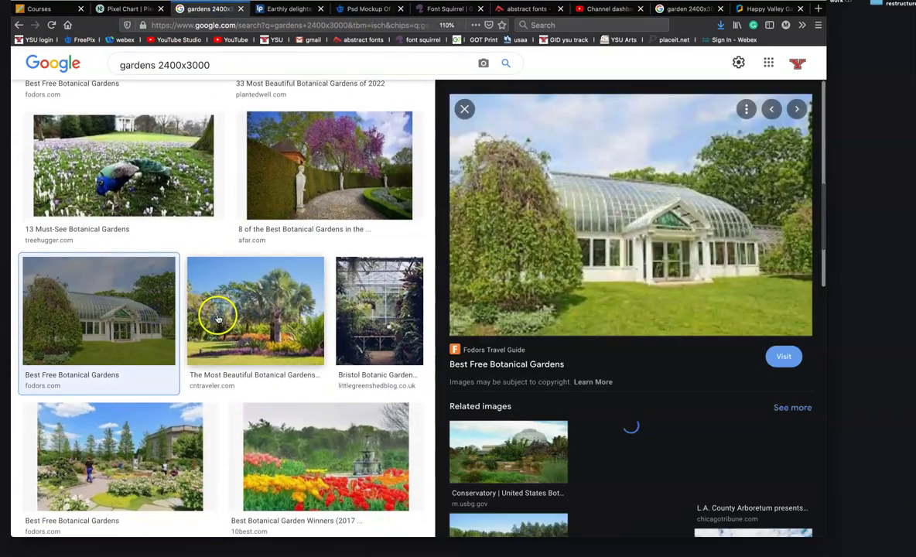
{"action": "mouse_move", "coordinate": [472, 316]}
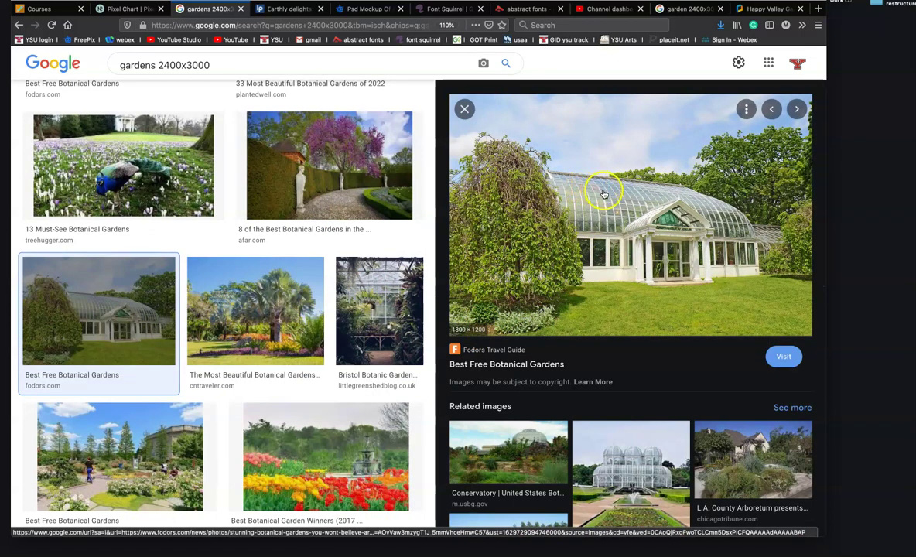
{"action": "scroll", "coordinate": [657, 207], "scroll_direction": "down", "scroll_amount": 3}
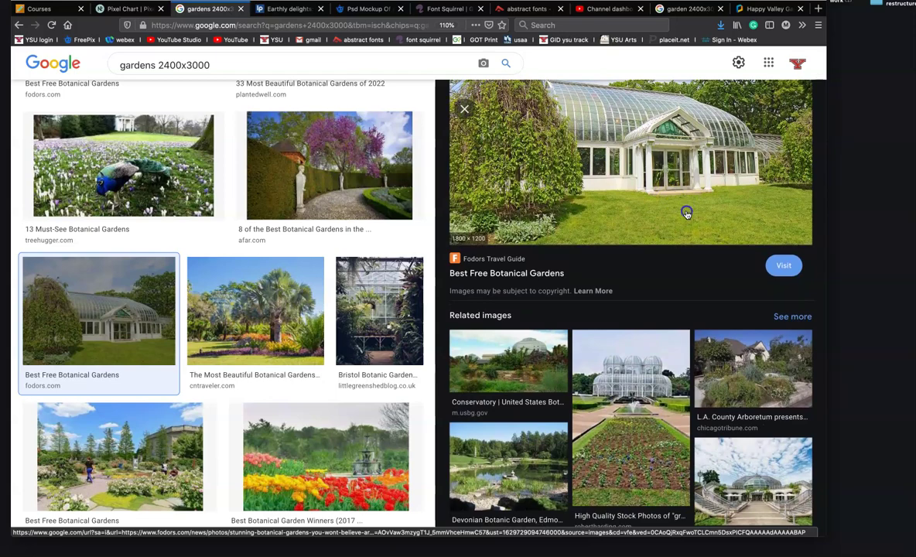
Open the Fodor's 'Stunning Botanical Gardens You Won't Believe Are Free' article in a new tab, then return to the image results
{"action": "left_click", "coordinate": [686, 213]}
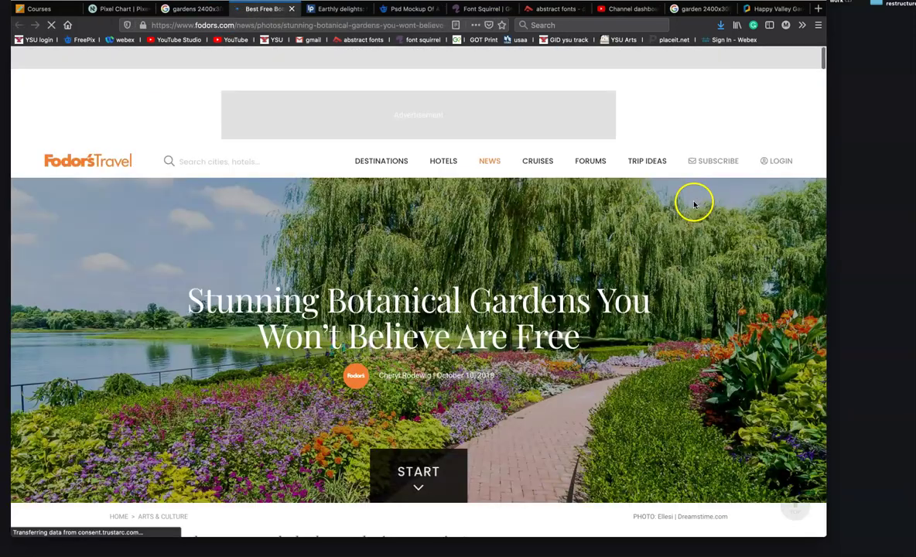
{"action": "scroll", "coordinate": [617, 275], "scroll_direction": "down", "scroll_amount": 3}
{"action": "scroll", "coordinate": [617, 276], "scroll_direction": "down", "scroll_amount": 10}
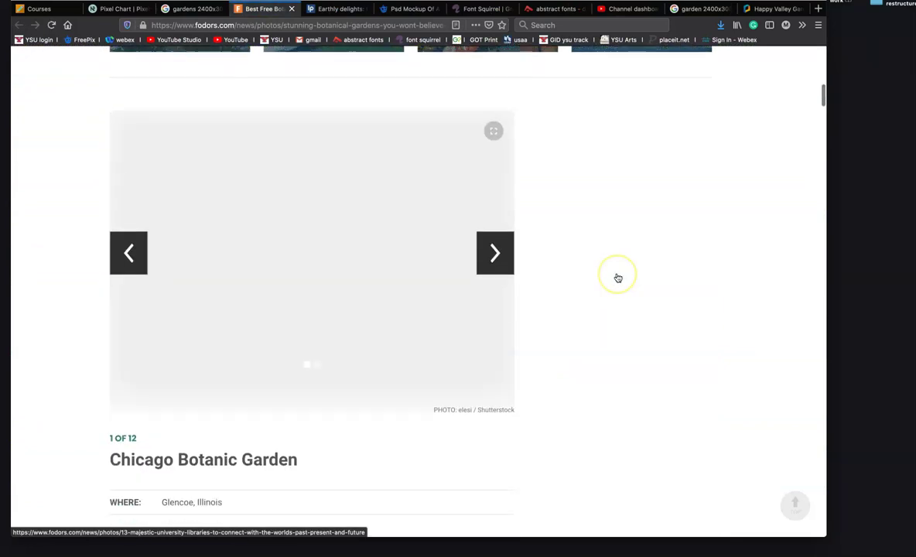
{"action": "scroll", "coordinate": [616, 276], "scroll_direction": "down", "scroll_amount": 7}
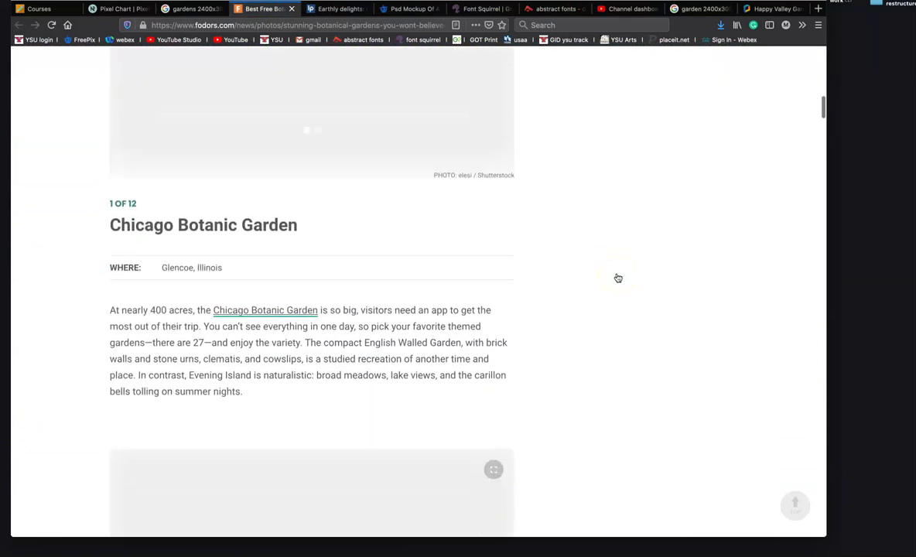
{"action": "scroll", "coordinate": [616, 276], "scroll_direction": "up", "scroll_amount": 3}
{"action": "scroll", "coordinate": [139, 61], "scroll_direction": "up", "scroll_amount": 2}
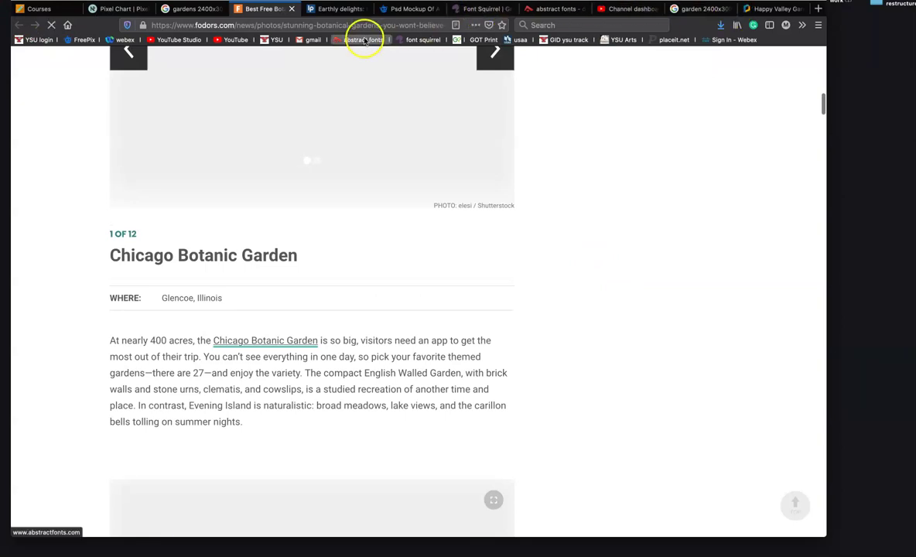
{"action": "left_click", "coordinate": [197, 9]}
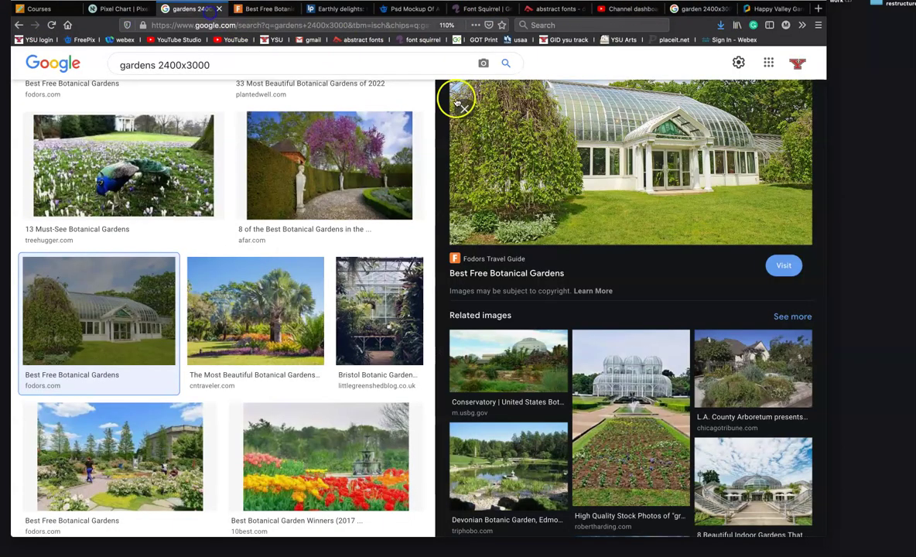
Save the conservatory image to the Desktop as 2-Free-Botanical-Gardens-Highland-Park-01-shutterstock_697288840.jpg and open it in Photoshop
{"action": "right_click", "coordinate": [707, 199]}
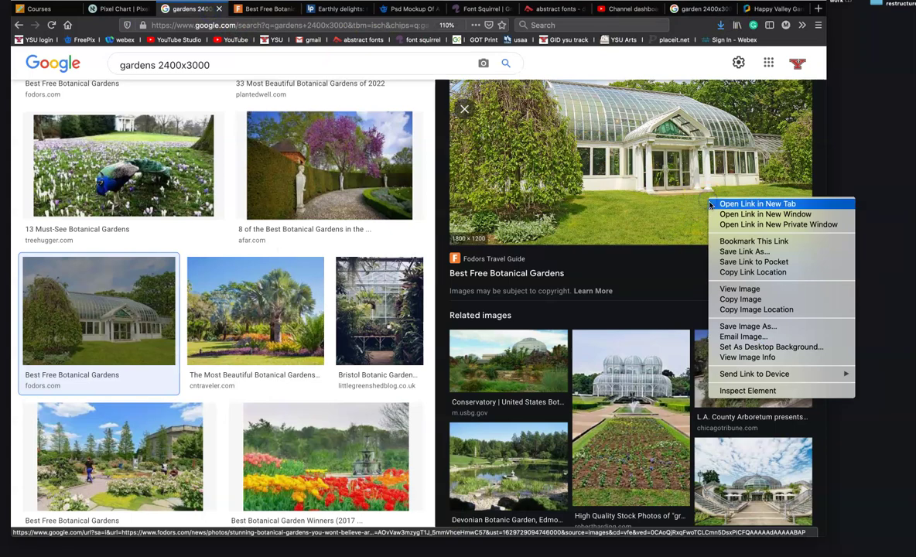
{"action": "left_click", "coordinate": [774, 326]}
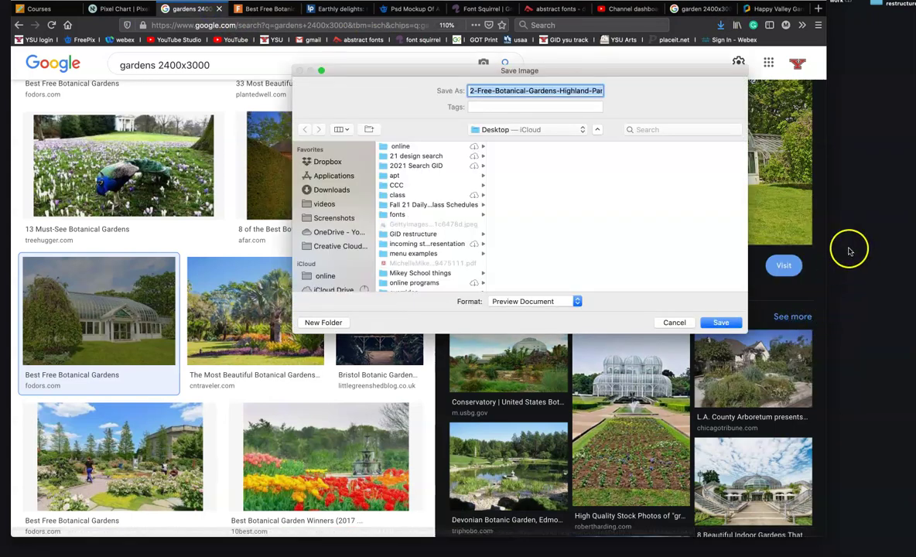
{"action": "left_click", "coordinate": [733, 326]}
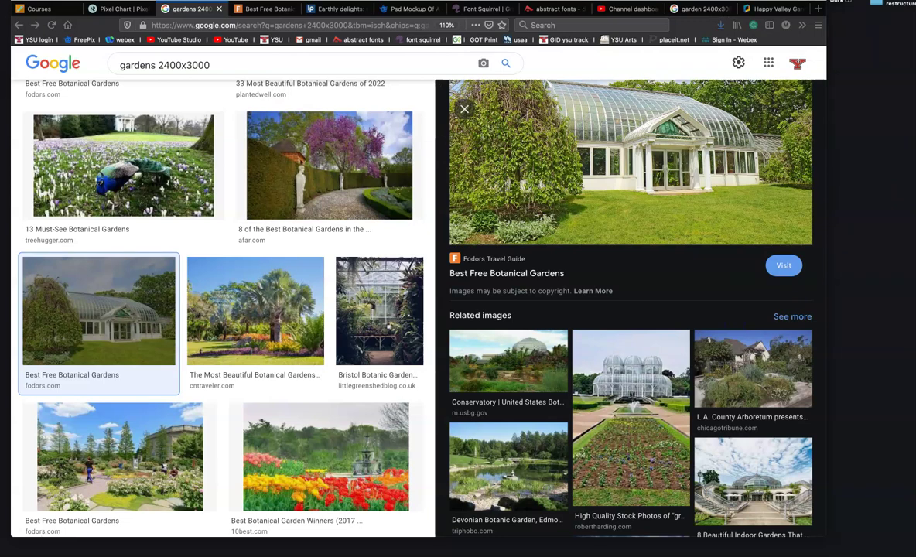
{"action": "left_click_drag", "start_coordinate": [774, 216], "coordinate": [406, 551]}
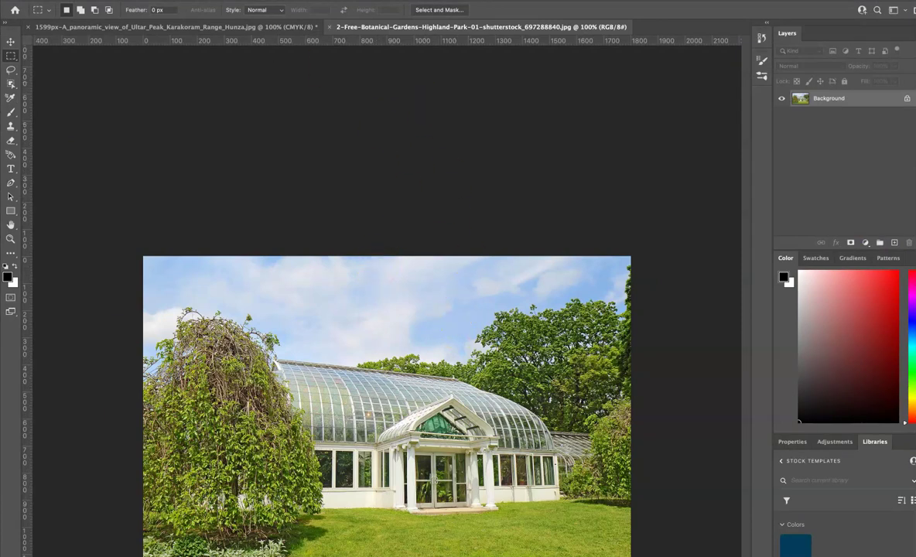
Convert the conservatory photo to CMYK Color, accepting the U.S. Web Coated (SWOP) v2 profile
{"action": "mouse_move", "coordinate": [155, 1]}
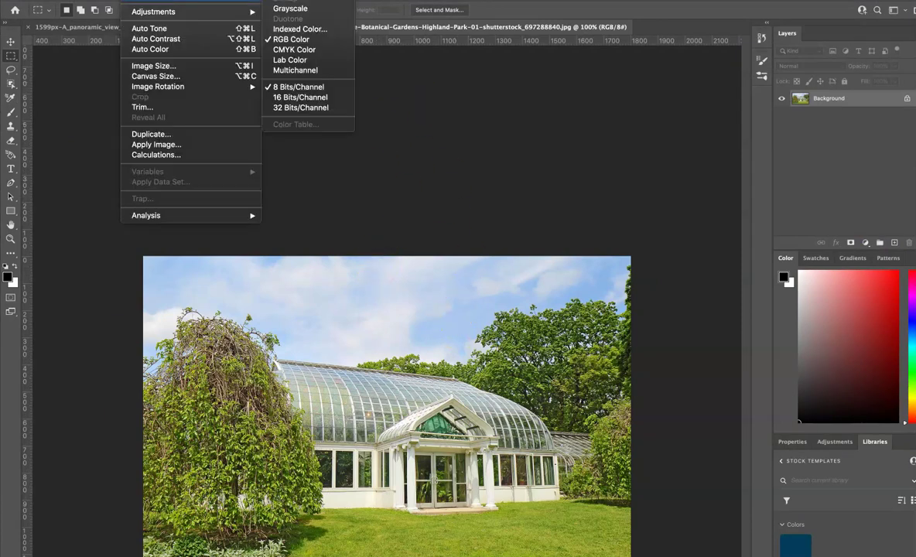
{"action": "left_click", "coordinate": [293, 40]}
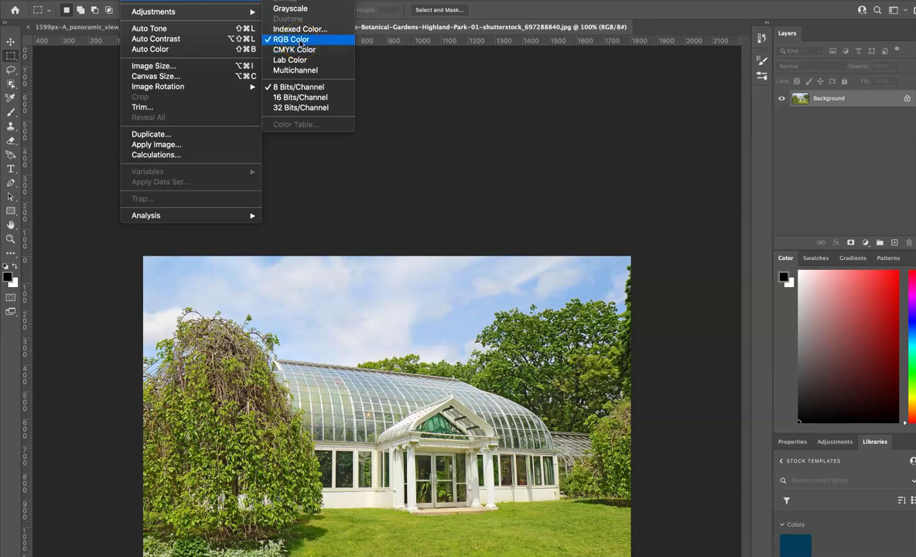
{"action": "left_click", "coordinate": [301, 43]}
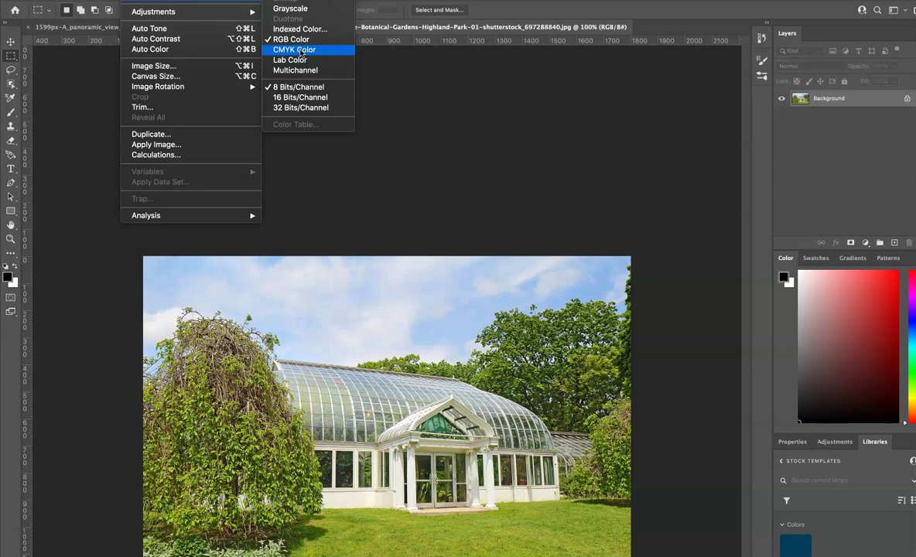
{"action": "left_click", "coordinate": [301, 52]}
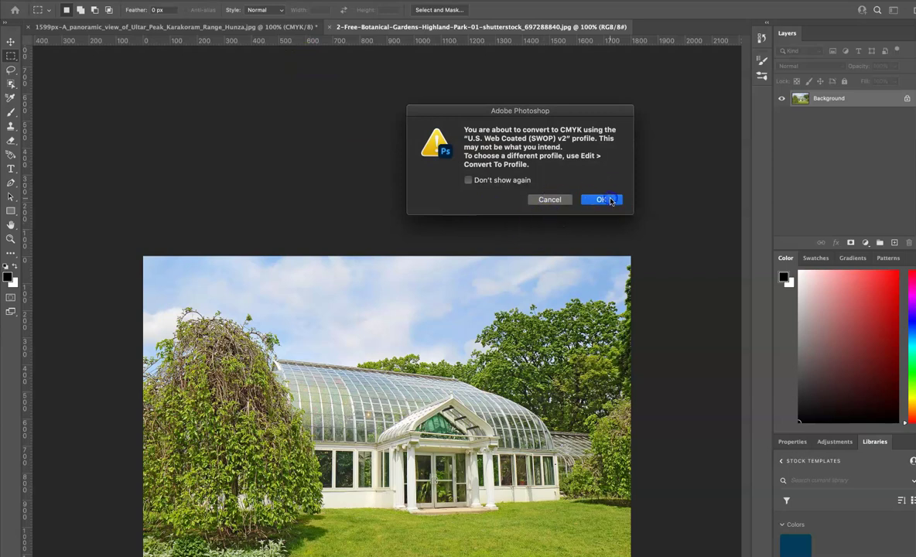
{"action": "left_click", "coordinate": [607, 199]}
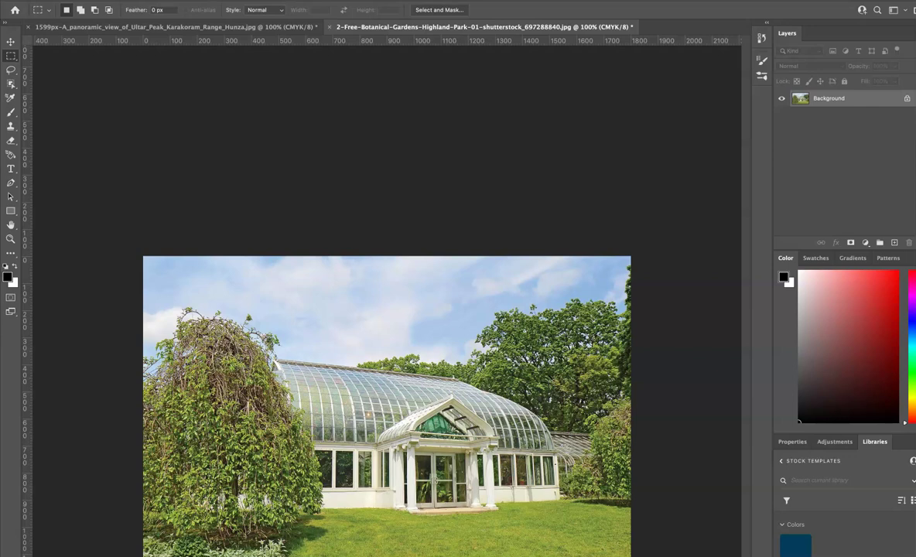
{"action": "left_click", "coordinate": [140, 0]}
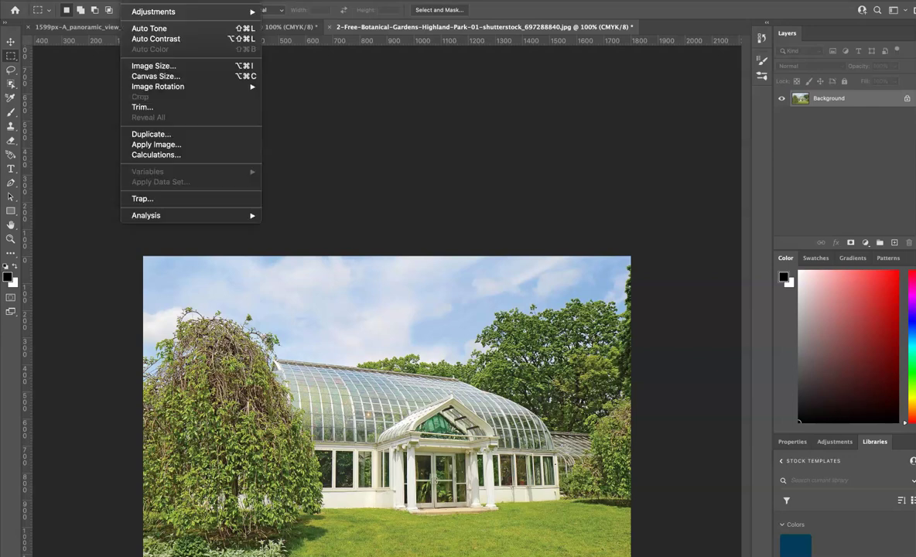
Check the photo's Image Size (1800 × 1200 px, 72 pixels/inch) and cancel without changes
{"action": "left_click", "coordinate": [155, 67]}
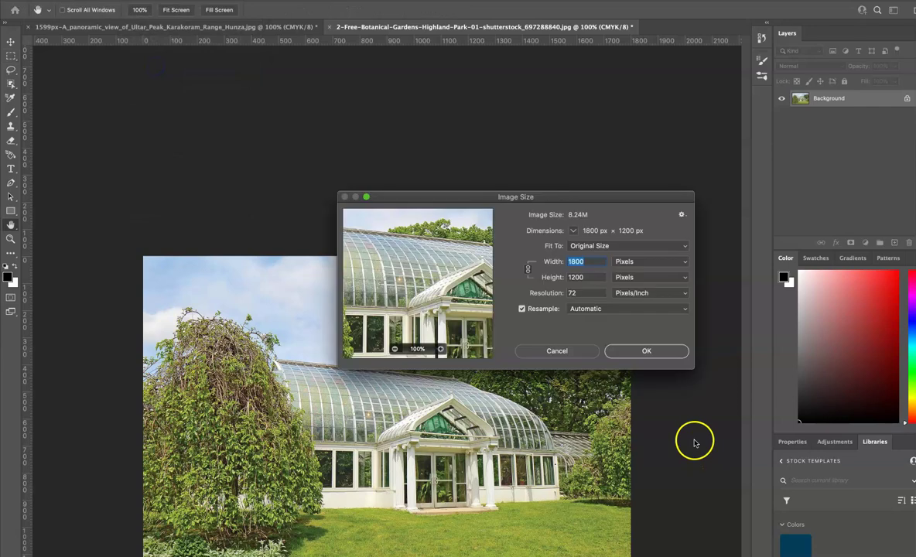
{"action": "double_click", "coordinate": [576, 294]}
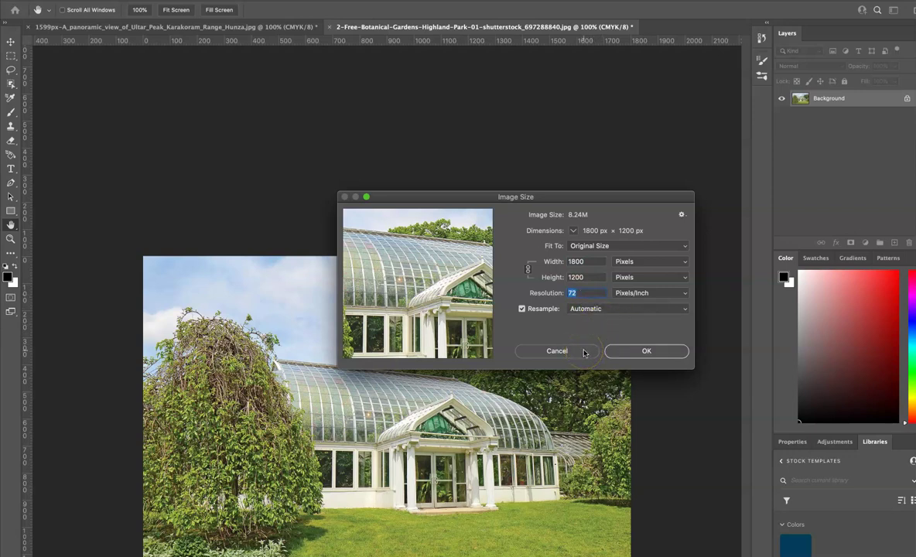
{"action": "left_click", "coordinate": [557, 351]}
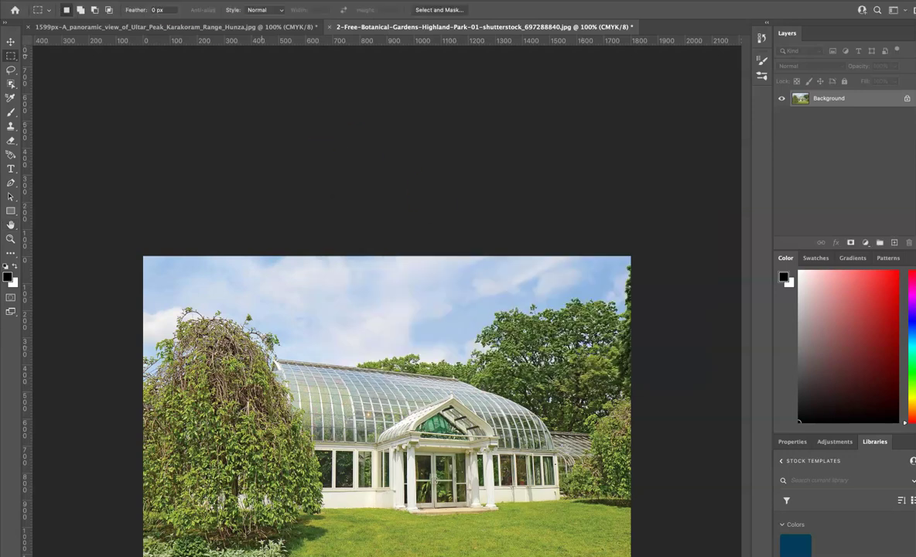
{"action": "mouse_move", "coordinate": [433, 550]}
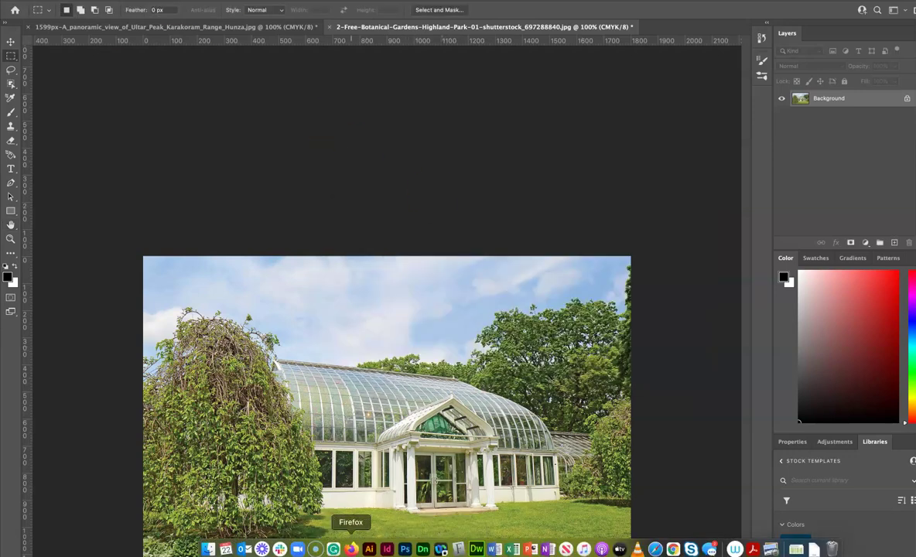
Back in Firefox, look over the Freepik poster mockups and the Font Squirrel grunge fonts
{"action": "left_click", "coordinate": [350, 546]}
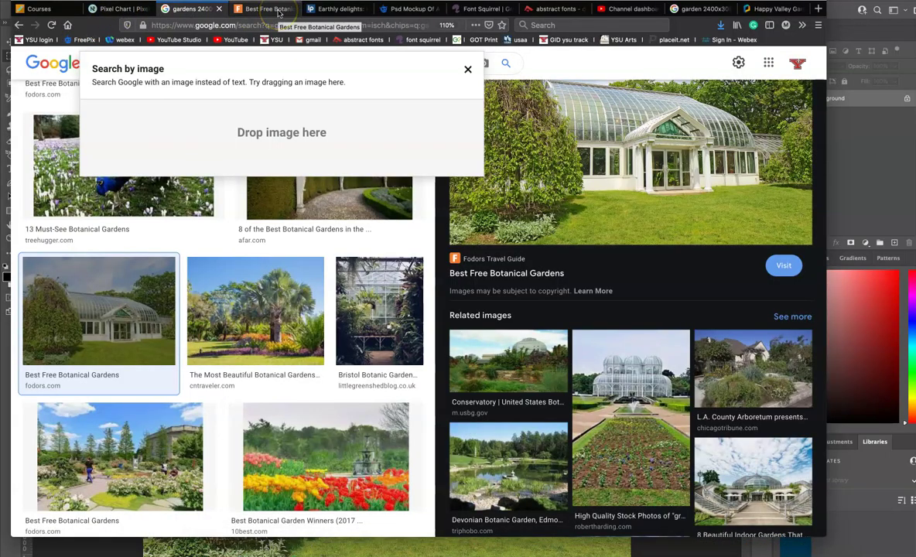
{"action": "left_click", "coordinate": [405, 11]}
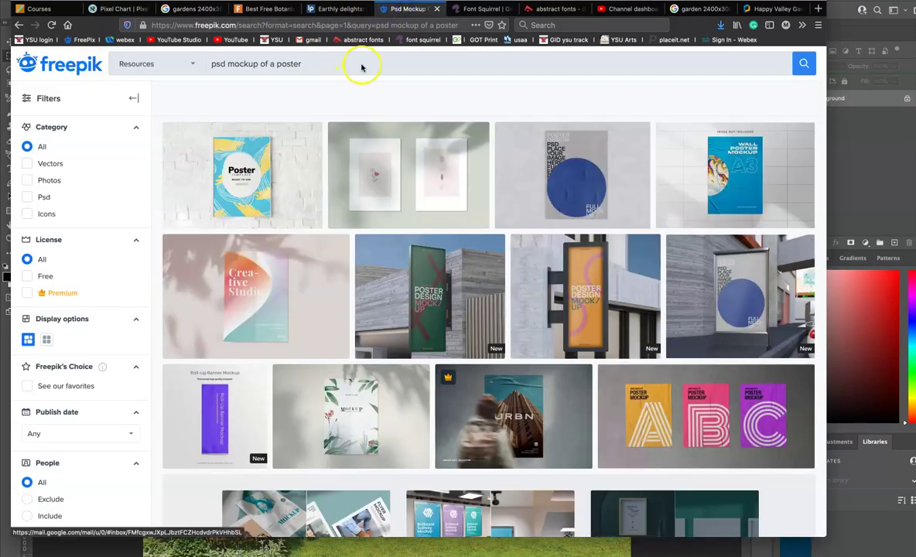
{"action": "left_click", "coordinate": [485, 9]}
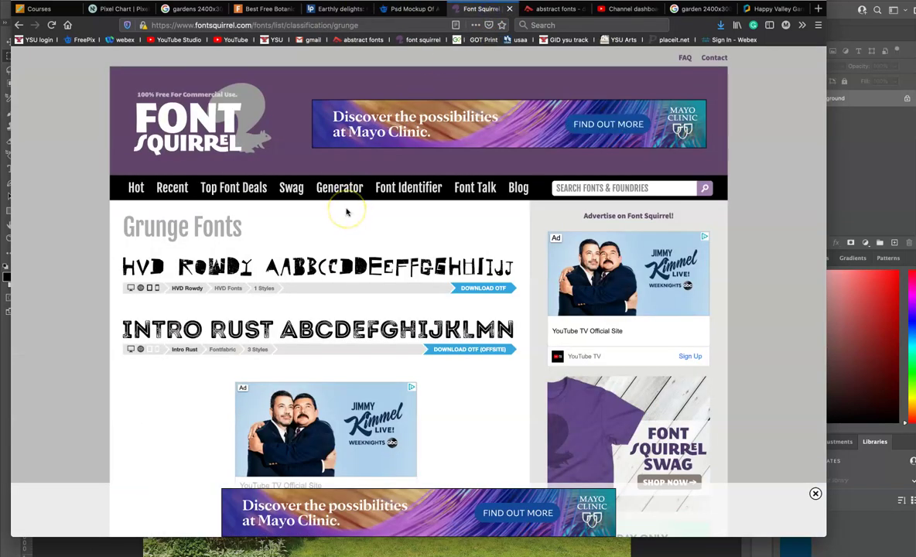
{"action": "scroll", "coordinate": [347, 212], "scroll_direction": "down", "scroll_amount": 4}
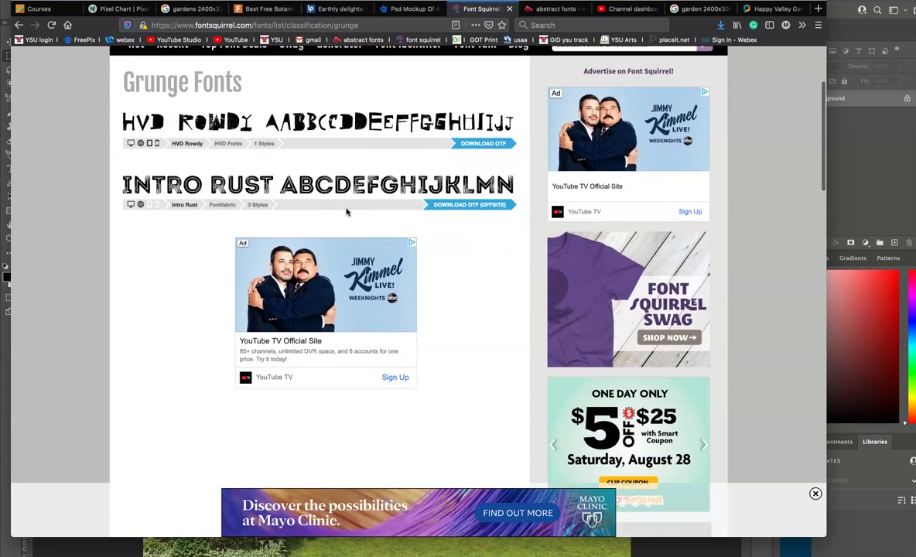
{"action": "scroll", "coordinate": [347, 210], "scroll_direction": "up", "scroll_amount": 5}
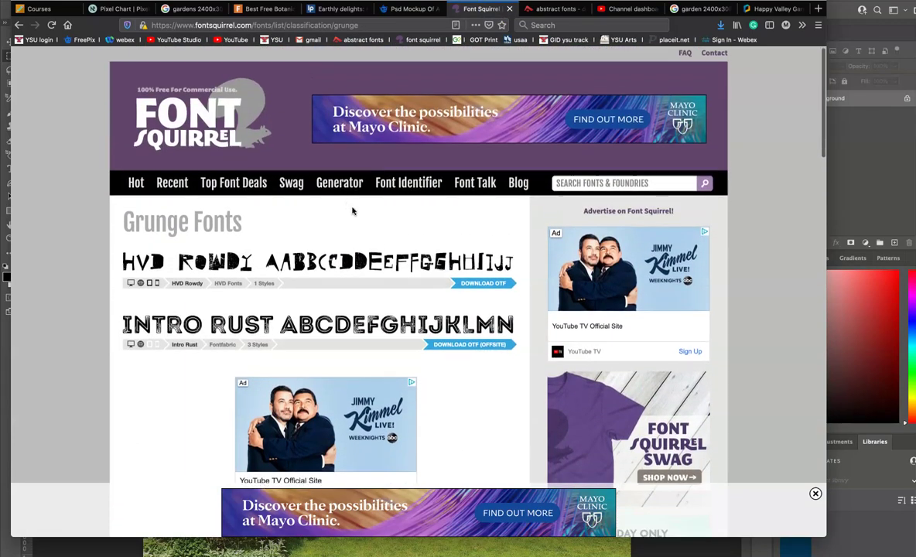
{"action": "scroll", "coordinate": [352, 211], "scroll_direction": "down", "scroll_amount": 15}
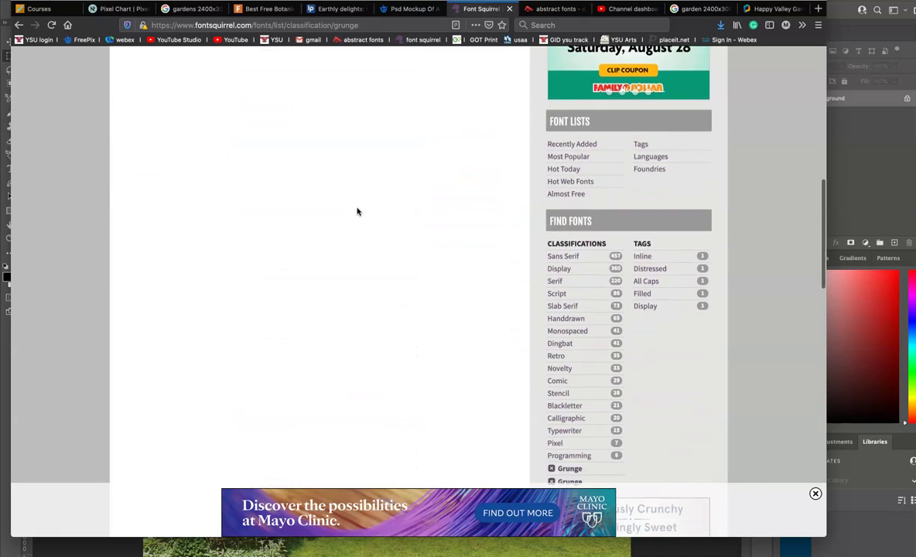
{"action": "scroll", "coordinate": [623, 180], "scroll_direction": "down", "scroll_amount": 5}
{"action": "scroll", "coordinate": [627, 182], "scroll_direction": "up", "scroll_amount": 1}
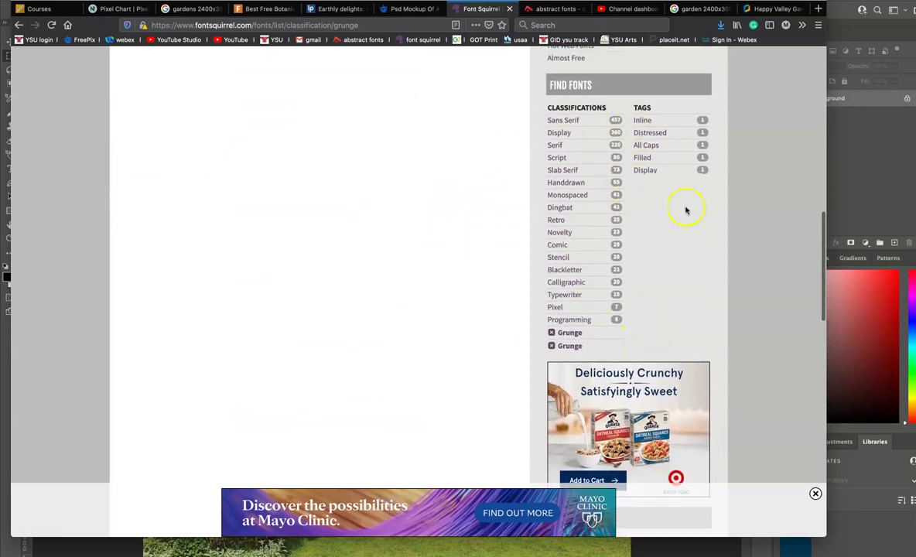
{"action": "scroll", "coordinate": [684, 211], "scroll_direction": "up", "scroll_amount": 15}
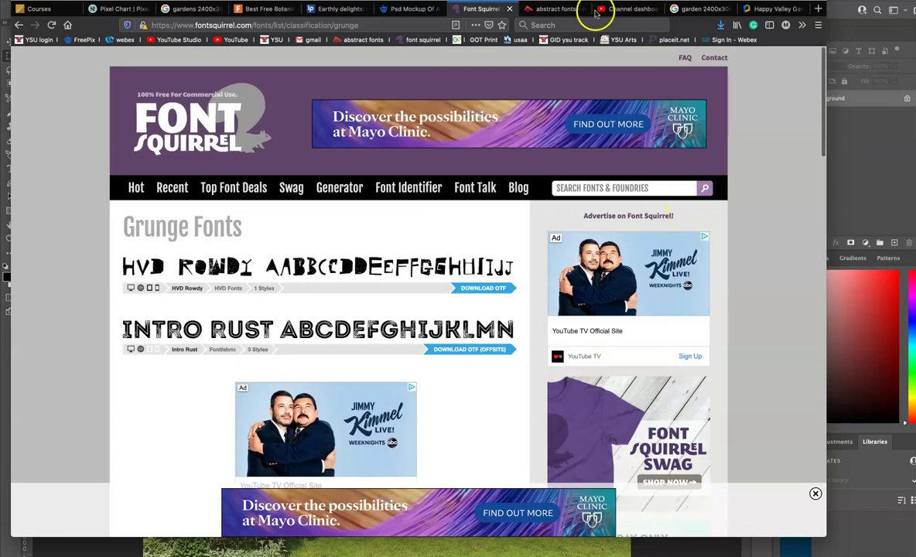
Bring up the abstractfonts.com categories page listing styles from 3D through Weird
{"action": "left_click", "coordinate": [561, 8]}
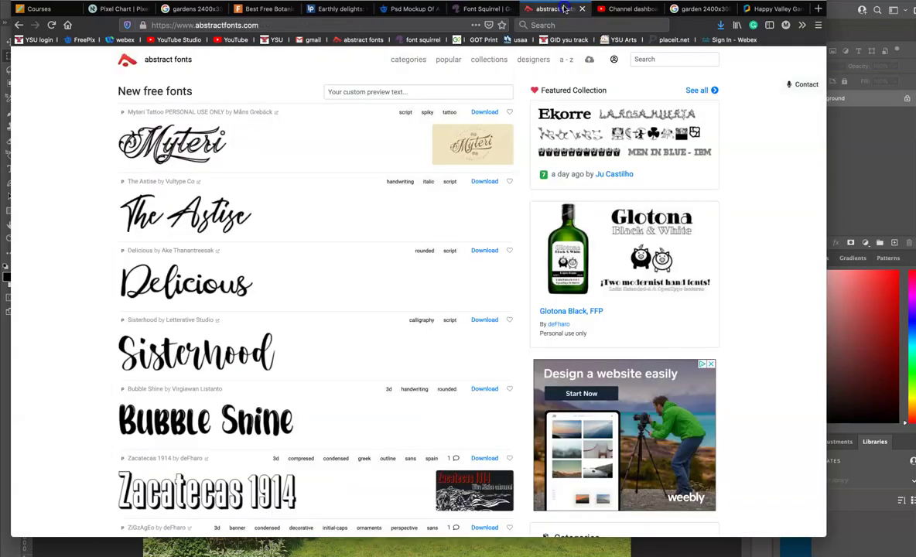
{"action": "scroll", "coordinate": [495, 227], "scroll_direction": "down", "scroll_amount": 2}
{"action": "scroll", "coordinate": [495, 227], "scroll_direction": "up", "scroll_amount": 2}
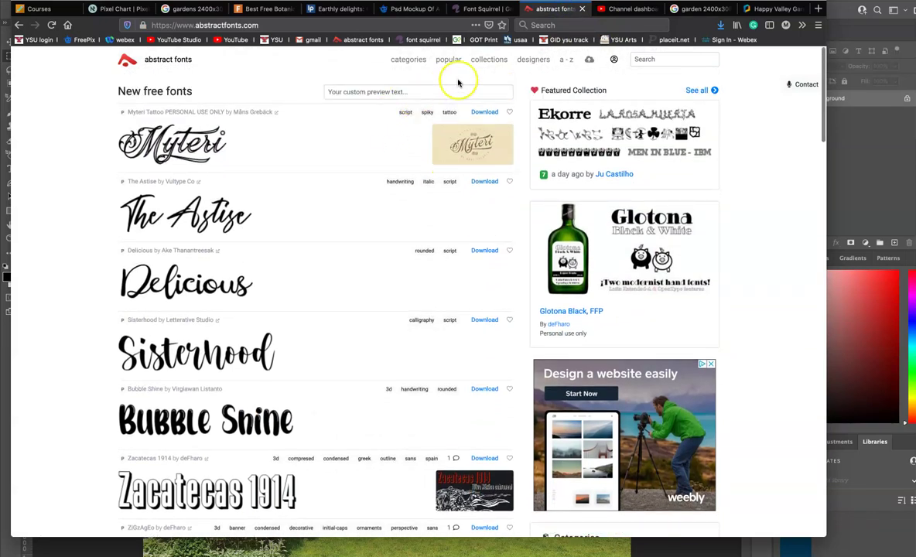
{"action": "left_click", "coordinate": [408, 60]}
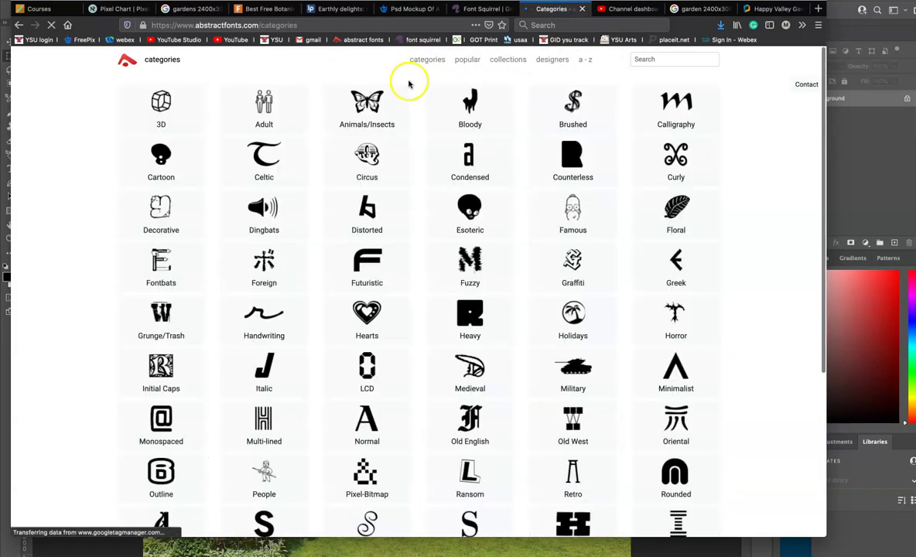
{"action": "scroll", "coordinate": [388, 263], "scroll_direction": "down", "scroll_amount": 5}
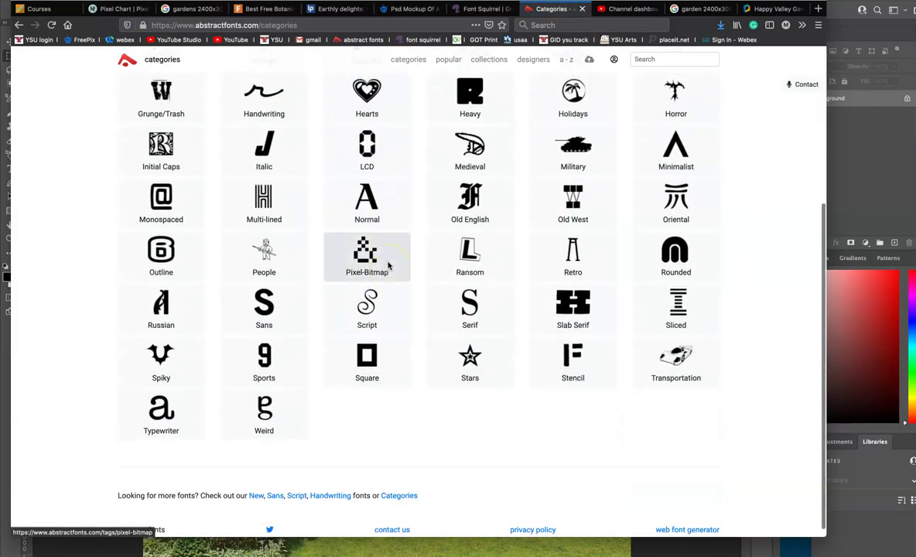
{"action": "scroll", "coordinate": [388, 264], "scroll_direction": "up", "scroll_amount": 5}
{"action": "scroll", "coordinate": [388, 265], "scroll_direction": "down", "scroll_amount": 3}
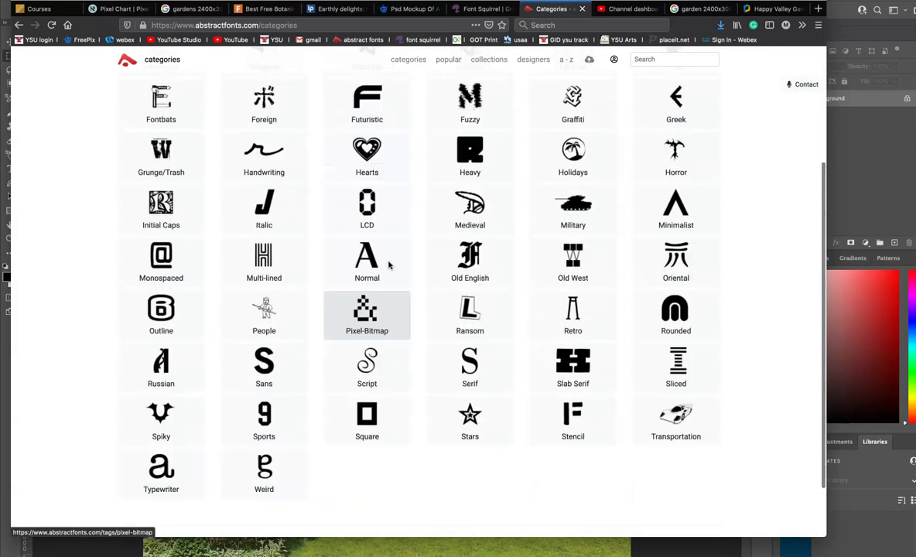
{"action": "scroll", "coordinate": [388, 263], "scroll_direction": "up", "scroll_amount": 3}
{"action": "scroll", "coordinate": [388, 263], "scroll_direction": "down", "scroll_amount": 5}
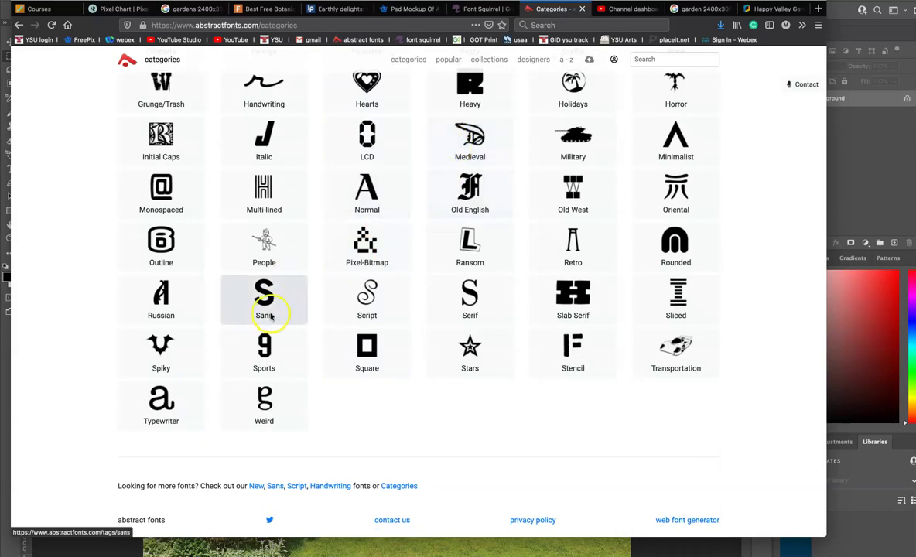
Switch to the Blackboard courses and bring the Getting Started in Photoshop discussion window forward
{"action": "left_click", "coordinate": [31, 9]}
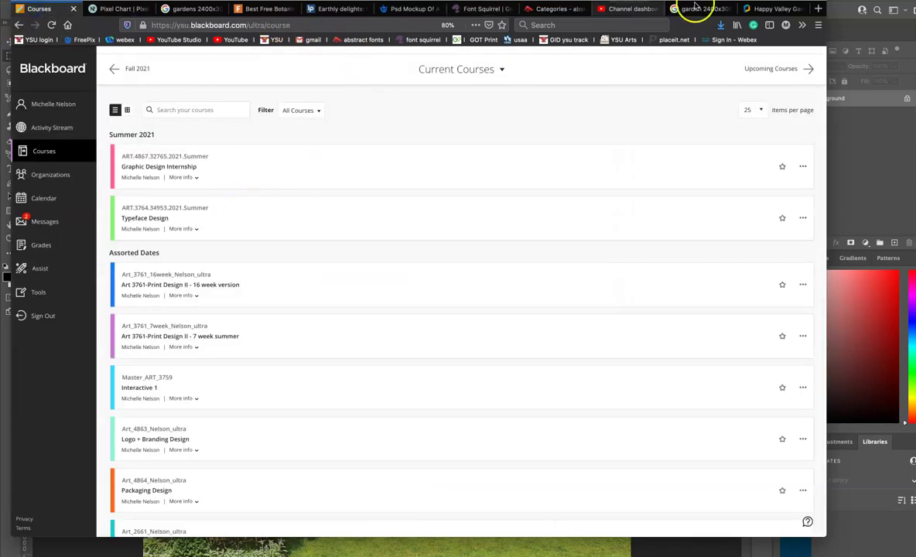
{"action": "mouse_move", "coordinate": [654, 9]}
{"action": "left_mouse_down"}
{"action": "mouse_move", "coordinate": [650, 23]}
{"action": "mouse_move", "coordinate": [656, 14]}
{"action": "left_mouse_up"}
{"action": "mouse_move", "coordinate": [405, 547]}
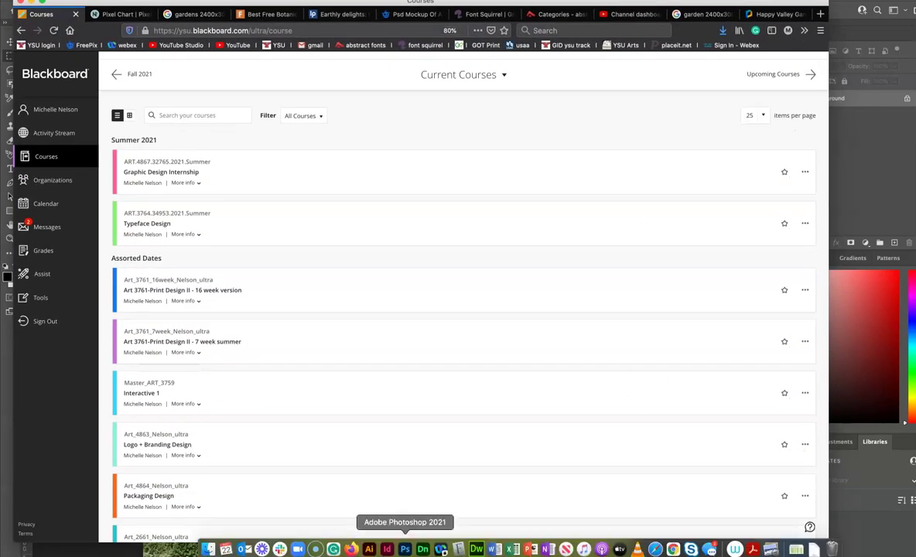
{"action": "right_click", "coordinate": [352, 550]}
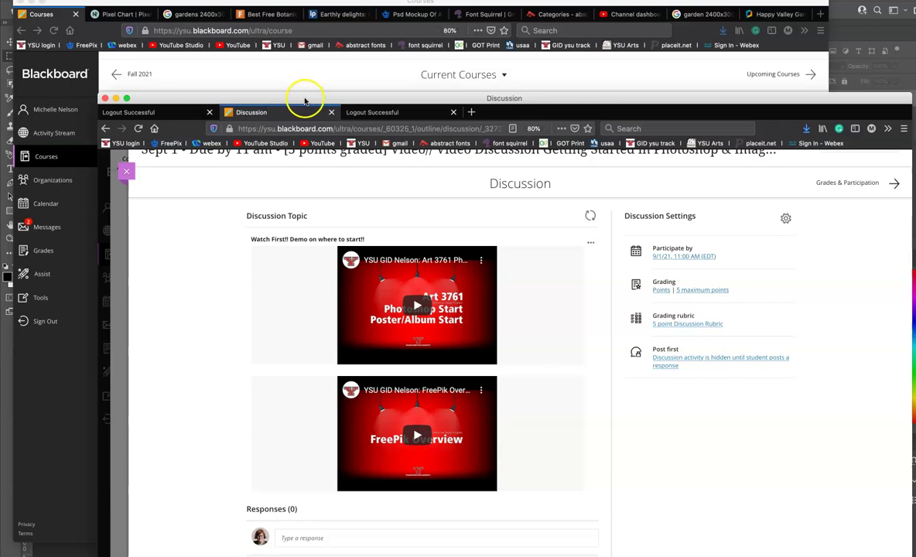
{"action": "left_click_drag", "start_coordinate": [303, 98], "coordinate": [238, 12]}
Scroll the discussion topic down to the printing file-size chart and pixel-chart resource link
{"action": "scroll", "coordinate": [352, 252], "scroll_direction": "down", "scroll_amount": 3}
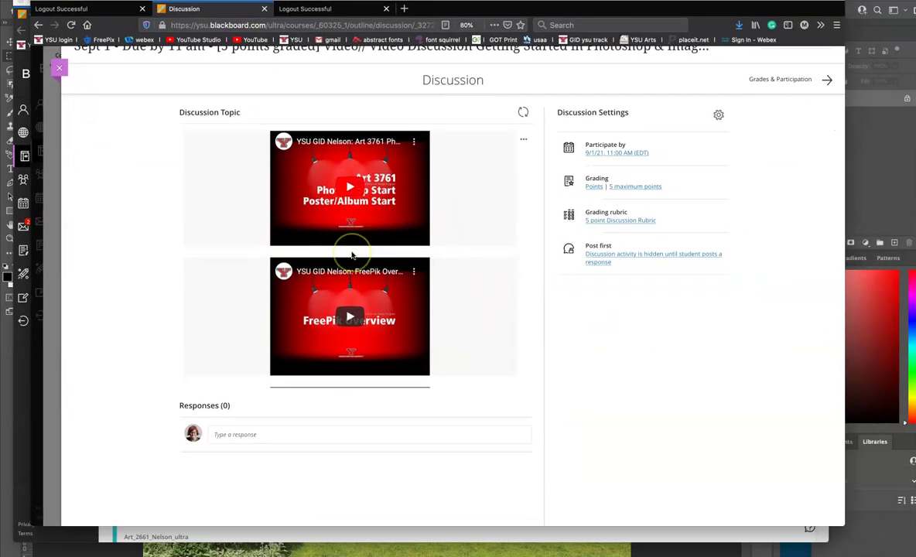
{"action": "scroll", "coordinate": [352, 255], "scroll_direction": "down", "scroll_amount": 9}
{"action": "scroll", "coordinate": [352, 255], "scroll_direction": "up", "scroll_amount": 4}
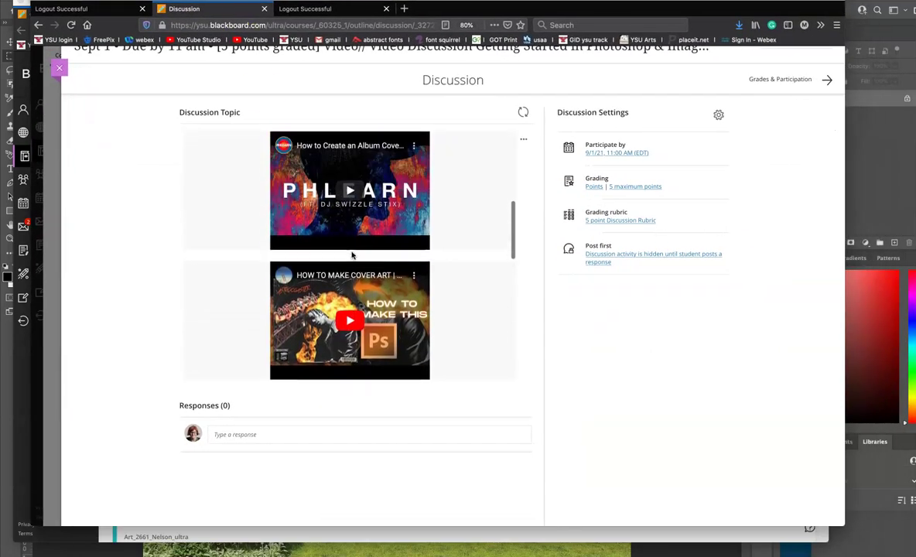
{"action": "scroll", "coordinate": [352, 255], "scroll_direction": "down", "scroll_amount": 1}
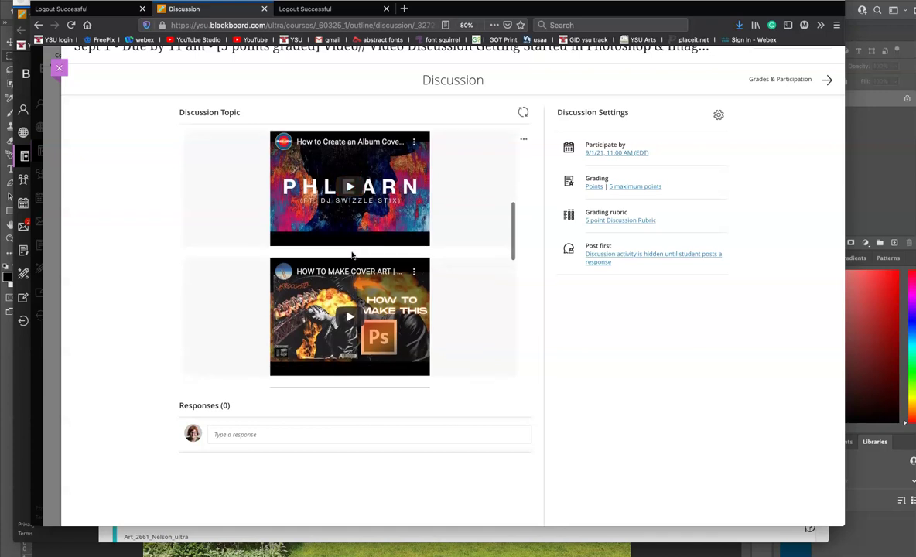
{"action": "scroll", "coordinate": [352, 255], "scroll_direction": "up", "scroll_amount": 2}
{"action": "scroll", "coordinate": [352, 256], "scroll_direction": "down", "scroll_amount": 8}
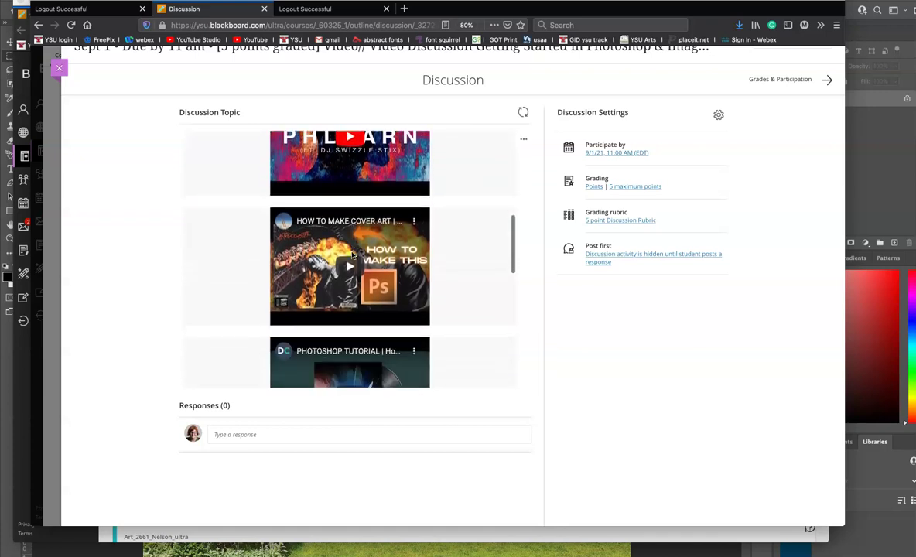
{"action": "scroll", "coordinate": [353, 256], "scroll_direction": "up", "scroll_amount": 4}
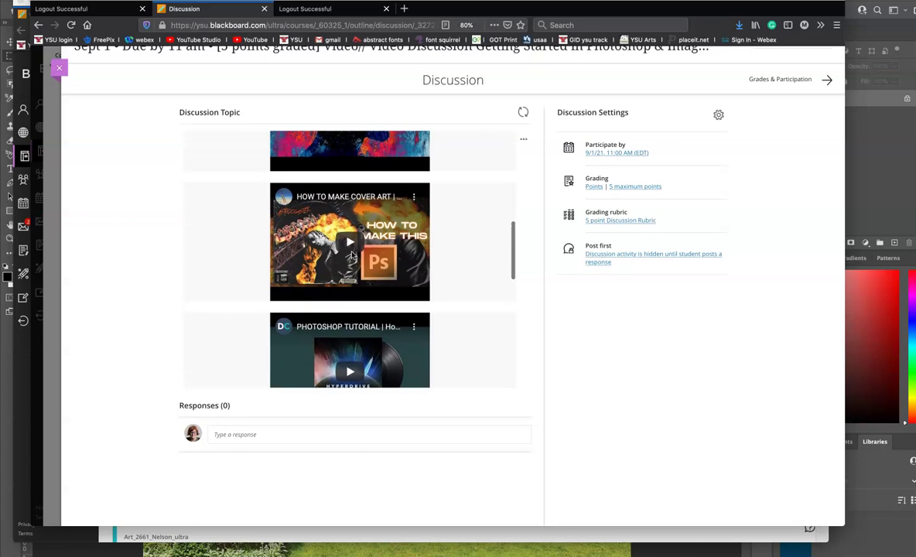
{"action": "left_click", "coordinate": [359, 269]}
{"action": "scroll", "coordinate": [356, 263], "scroll_direction": "up", "scroll_amount": 3}
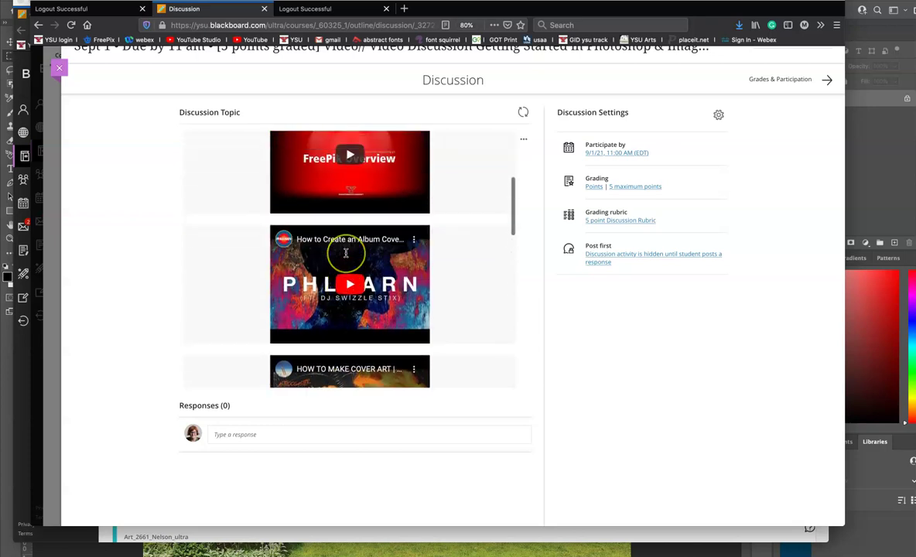
{"action": "scroll", "coordinate": [346, 253], "scroll_direction": "down", "scroll_amount": 1}
{"action": "scroll", "coordinate": [346, 256], "scroll_direction": "down", "scroll_amount": 1}
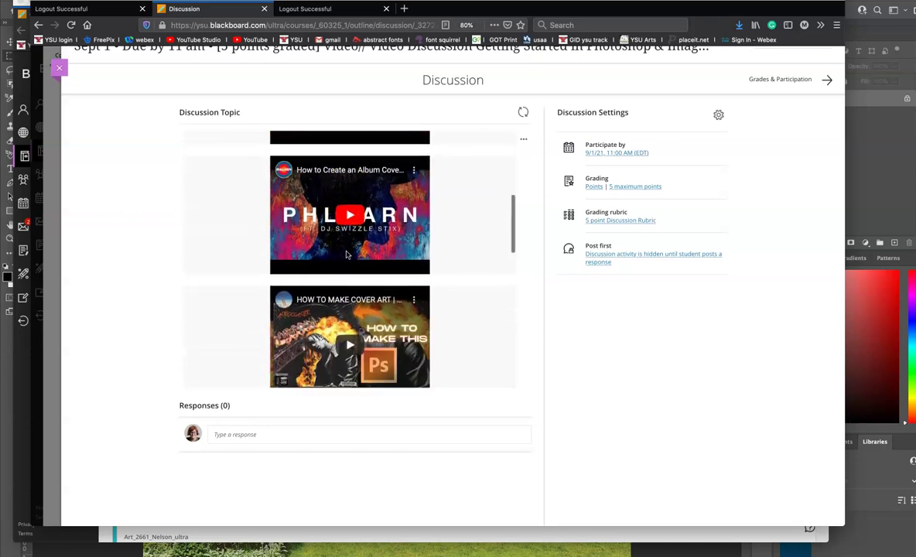
{"action": "scroll", "coordinate": [346, 255], "scroll_direction": "down", "scroll_amount": 6}
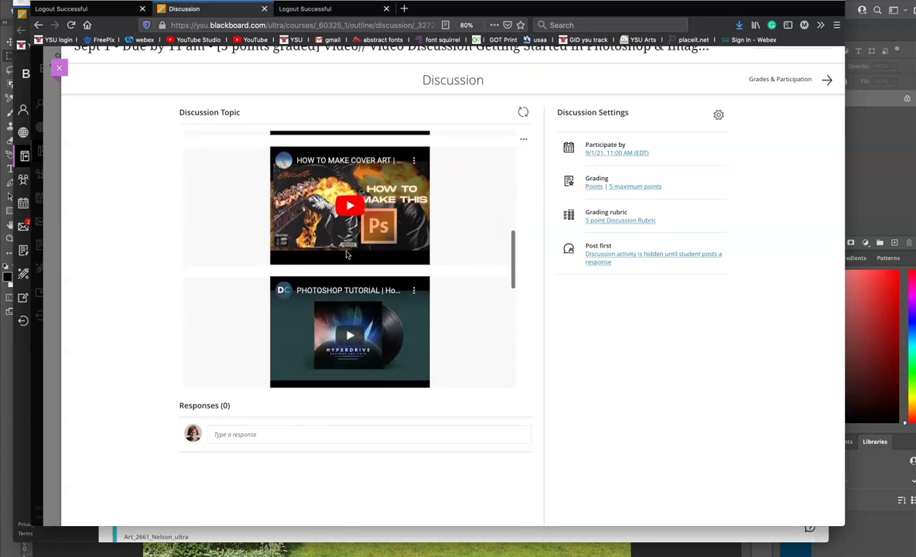
{"action": "scroll", "coordinate": [345, 255], "scroll_direction": "down", "scroll_amount": 6}
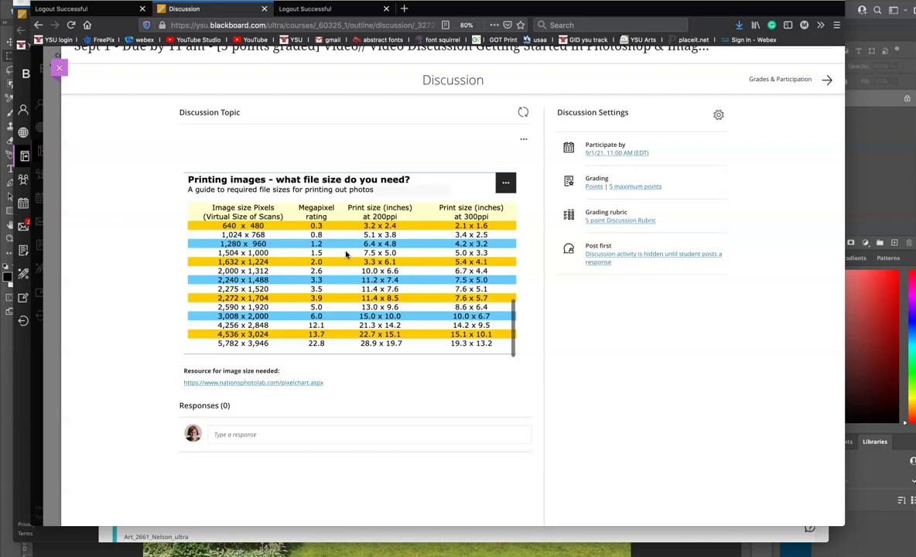
{"action": "scroll", "coordinate": [346, 256], "scroll_direction": "down", "scroll_amount": 2}
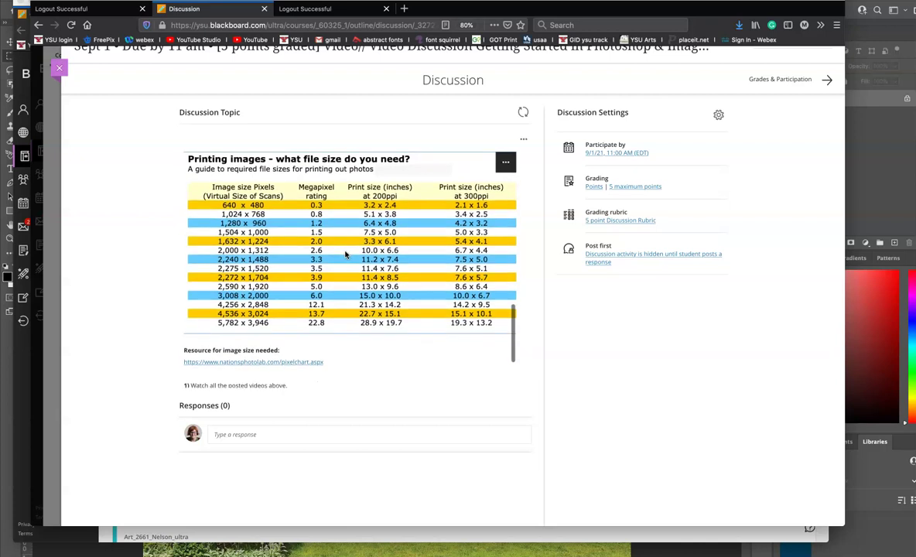